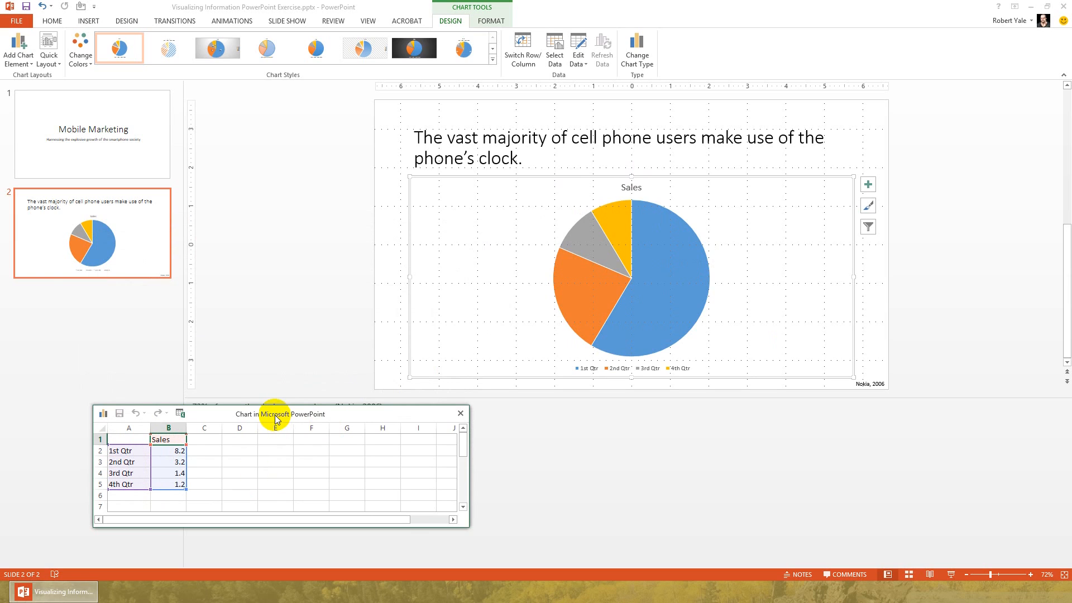
Rename the first two categories in the chart's data sheet to Use and Don't.
{"action": "left_click_drag", "start_coordinate": [275, 412], "coordinate": [213, 229]}
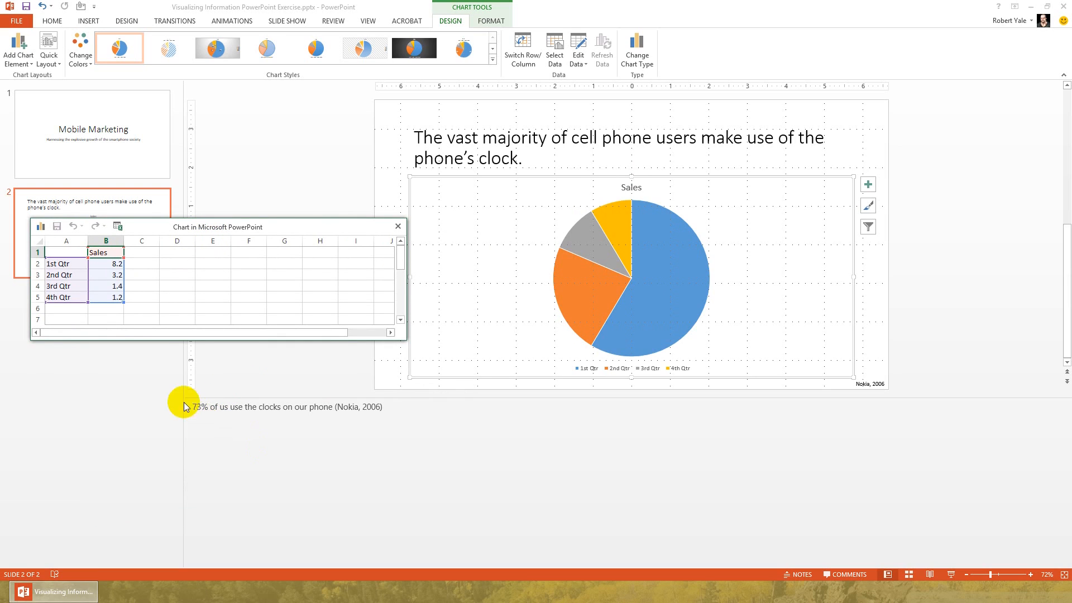
{"action": "left_click", "coordinate": [71, 262]}
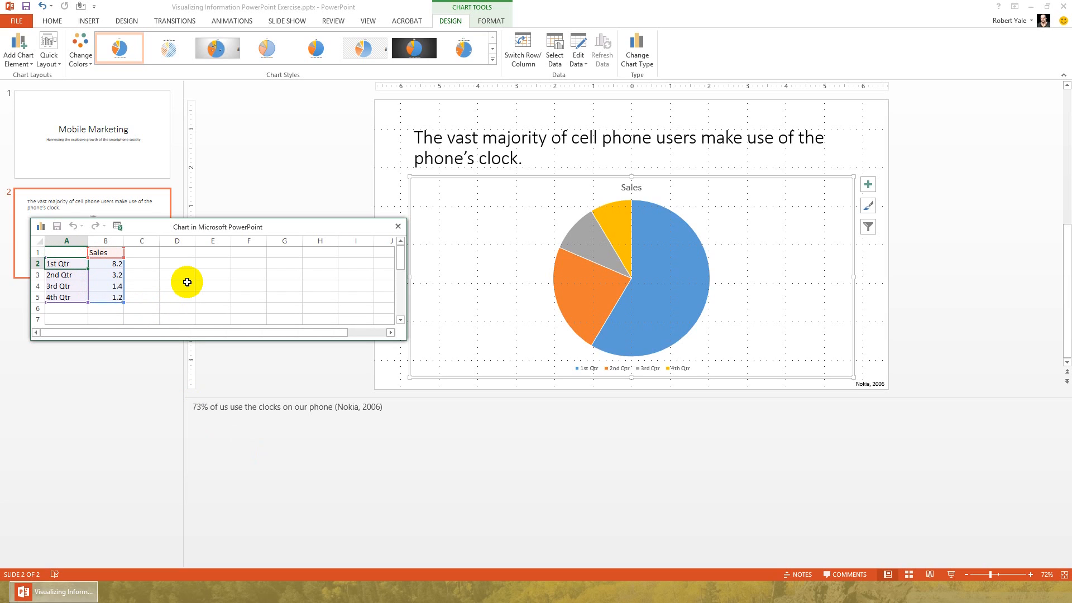
{"action": "type", "text": "Use"}
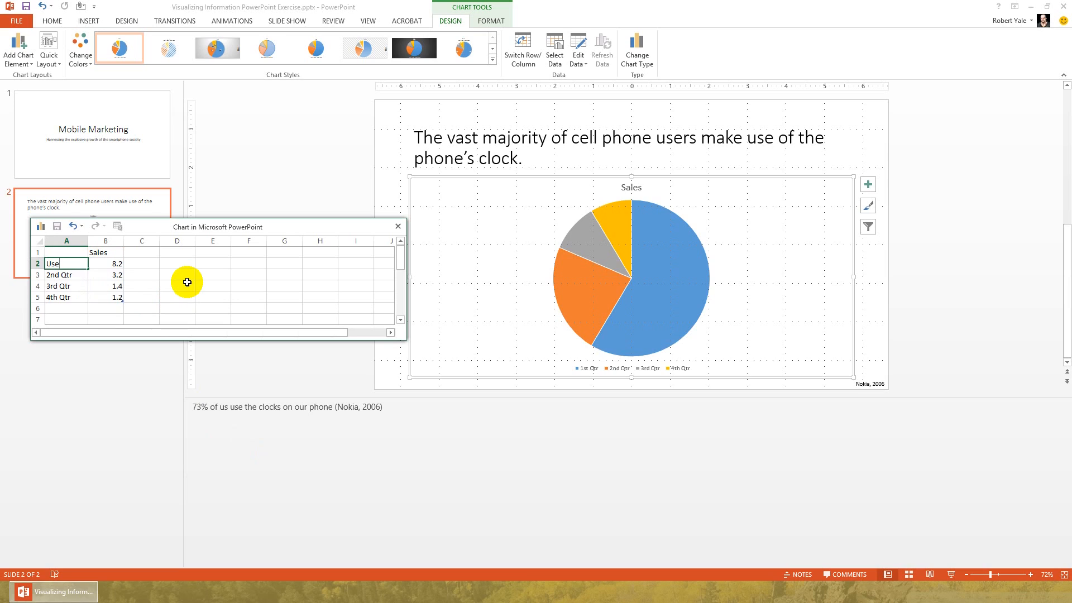
{"action": "key", "text": "Return"}
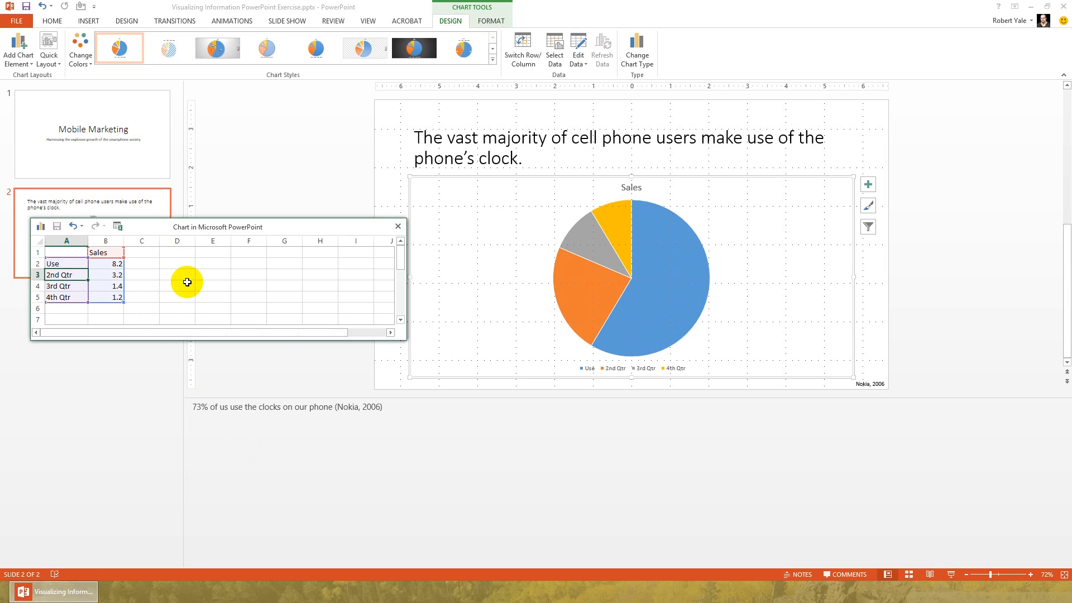
{"action": "type", "text": "27"}
{"action": "key", "text": "BackSpace"}
{"action": "key", "text": "BackSpace"}
{"action": "type", "text": "Don't"}
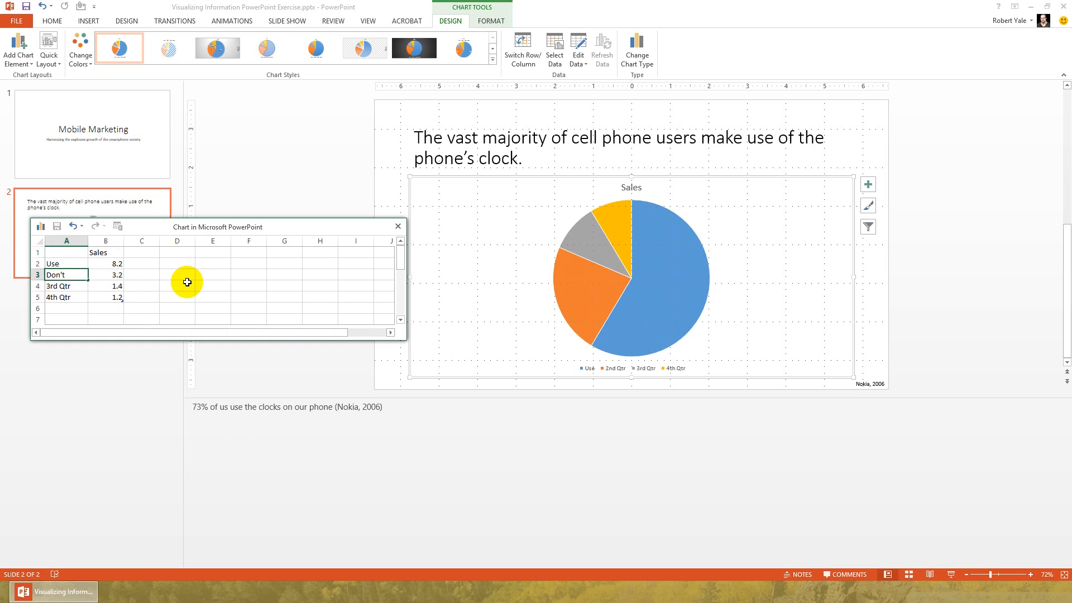
Set the chart values to 73% for Use and 27% for Don't.
{"action": "key", "text": "Right"}
{"action": "key", "text": "Up"}
{"action": "type", "text": "73"}
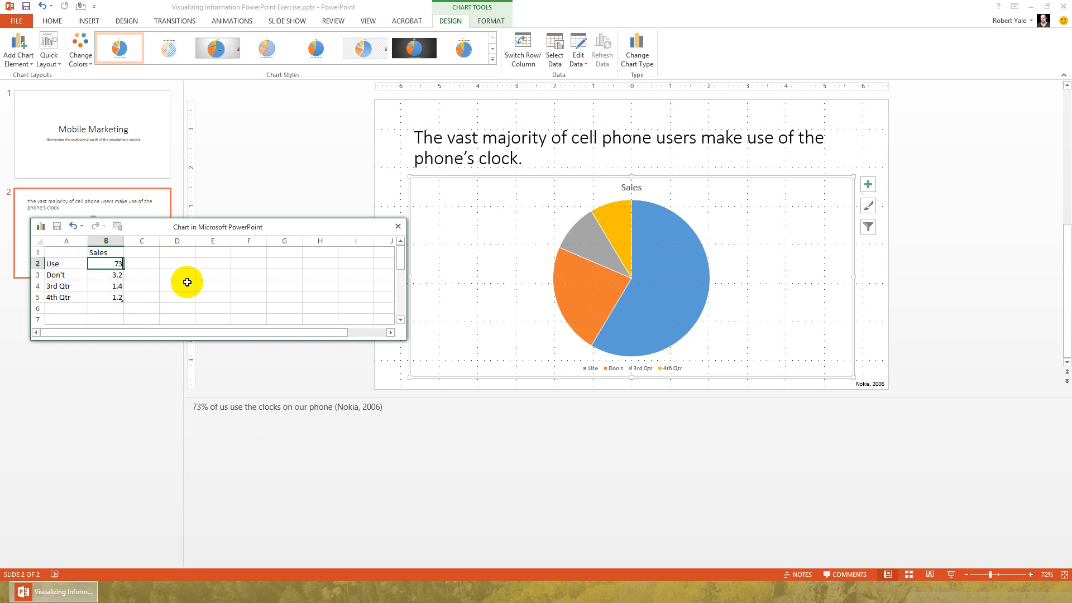
{"action": "type", "text": "%"}
{"action": "key", "text": "Return"}
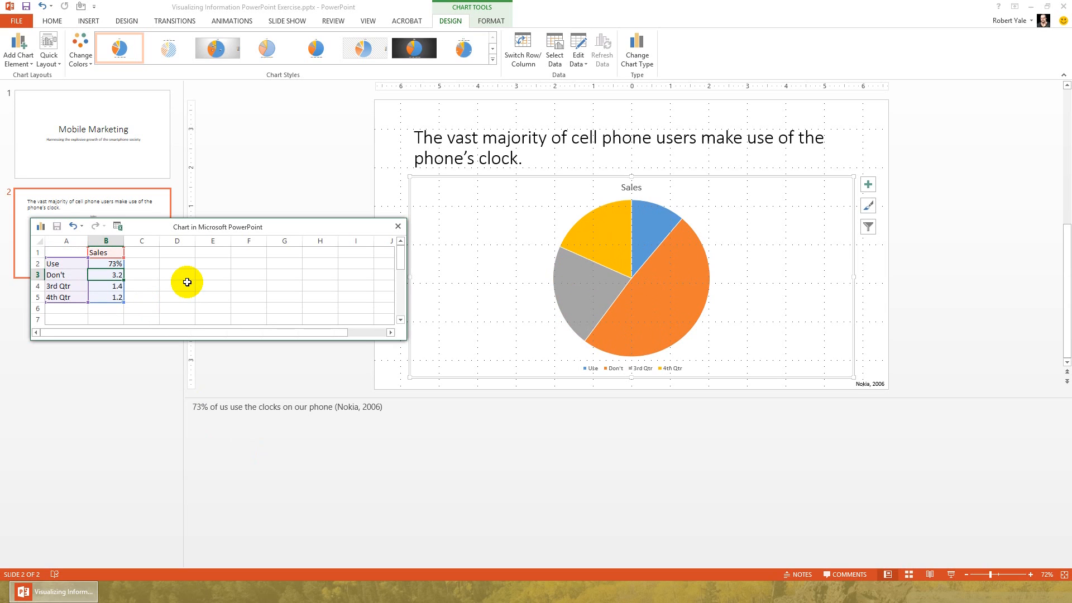
{"action": "type", "text": "27"}
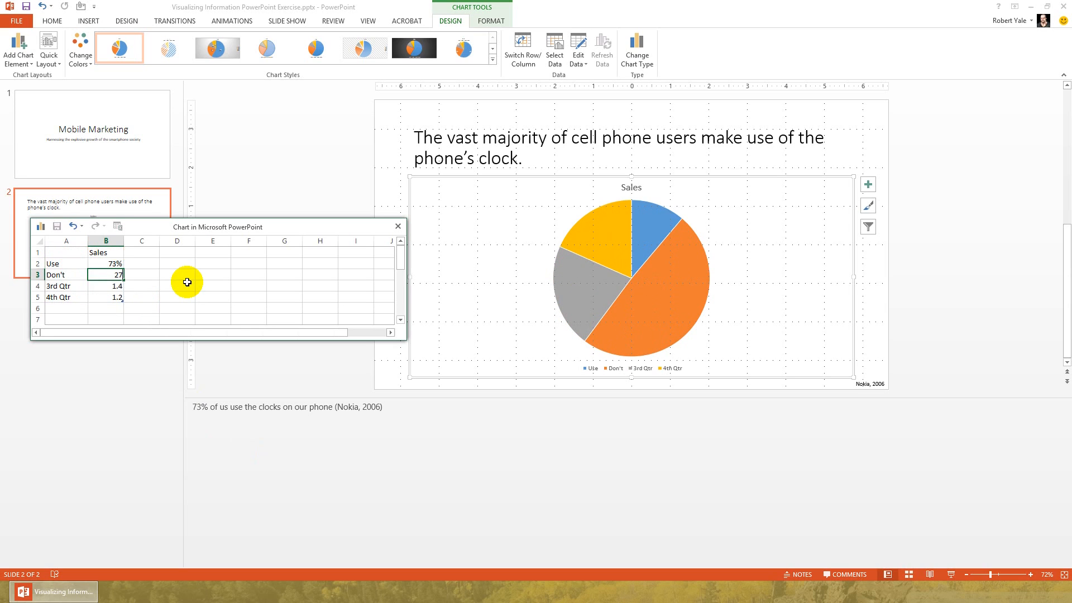
{"action": "type", "text": "%"}
{"action": "key", "text": "Return"}
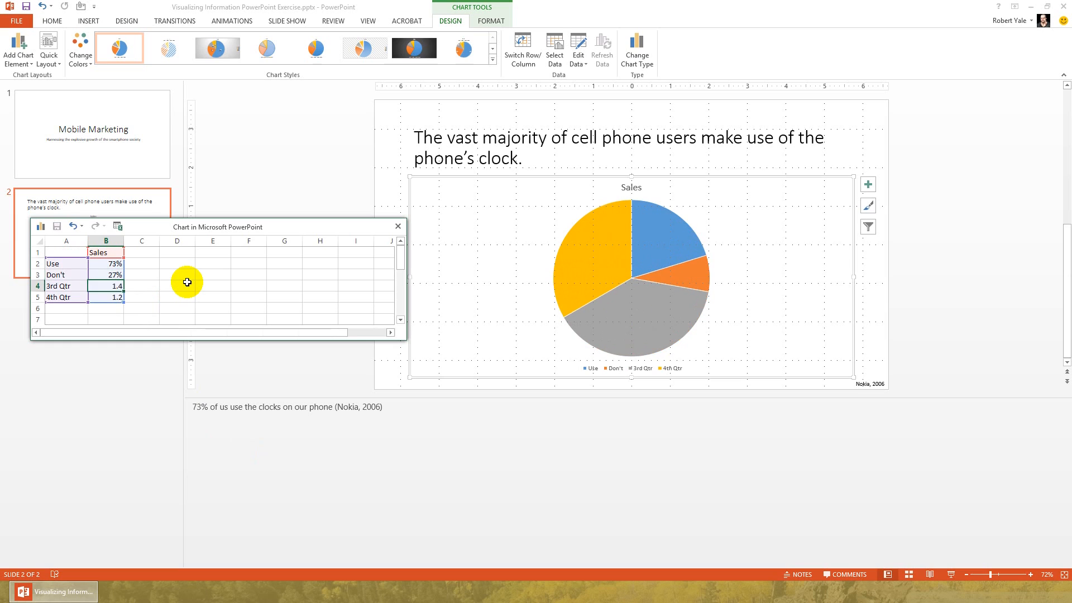
Clear the 3rd Qtr and 4th Qtr entries and limit the chart's data range to the Use and Don't rows.
{"action": "key", "text": "shift+Down"}
{"action": "key", "text": "shift+Left"}
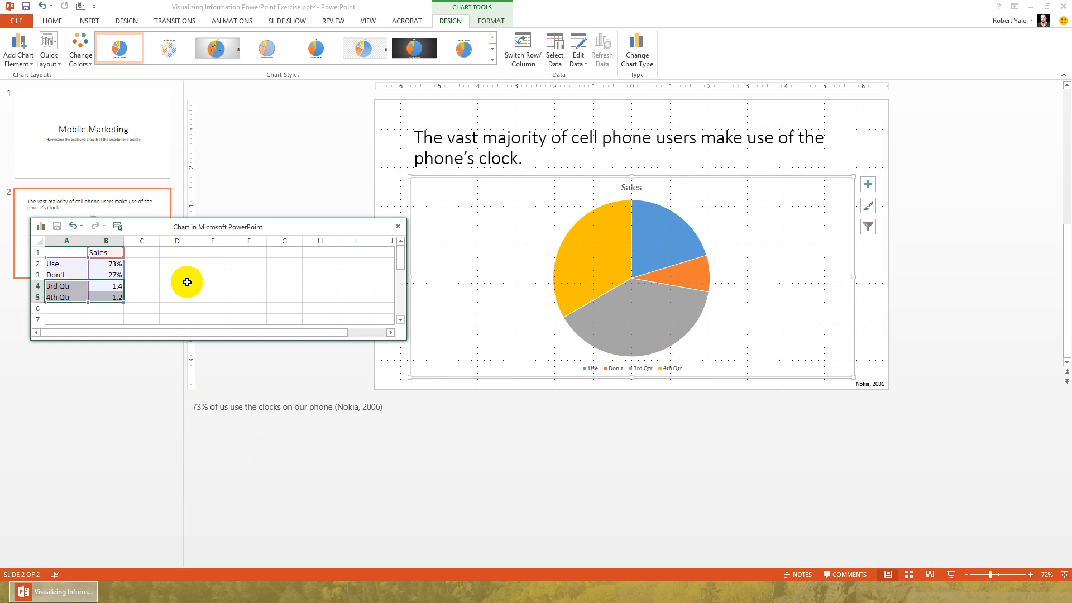
{"action": "key", "text": "Delete"}
{"action": "left_click", "coordinate": [214, 273]}
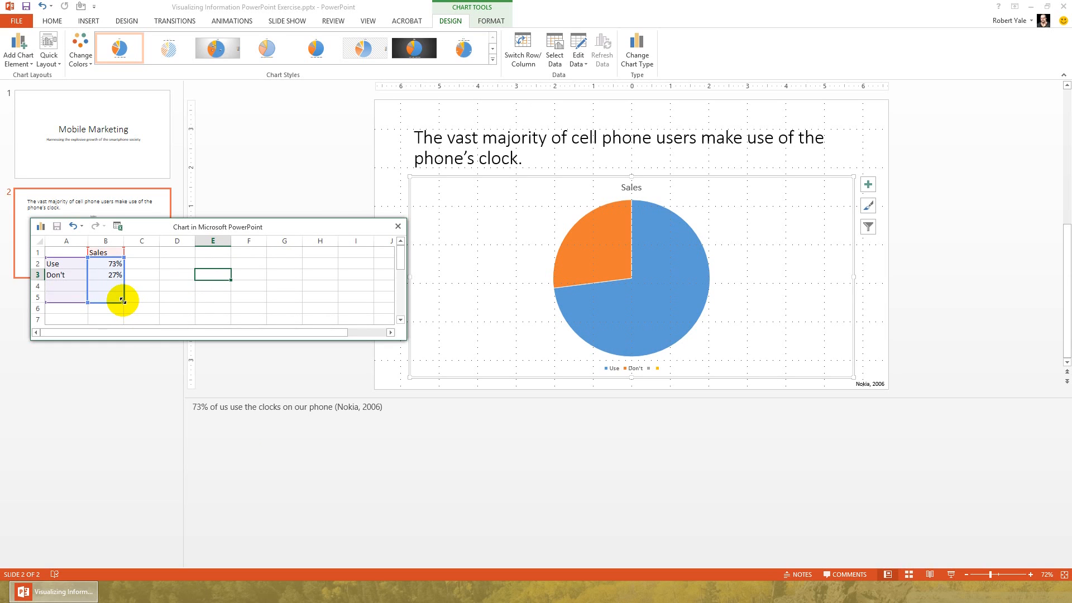
{"action": "left_click_drag", "start_coordinate": [123, 301], "coordinate": [123, 278]}
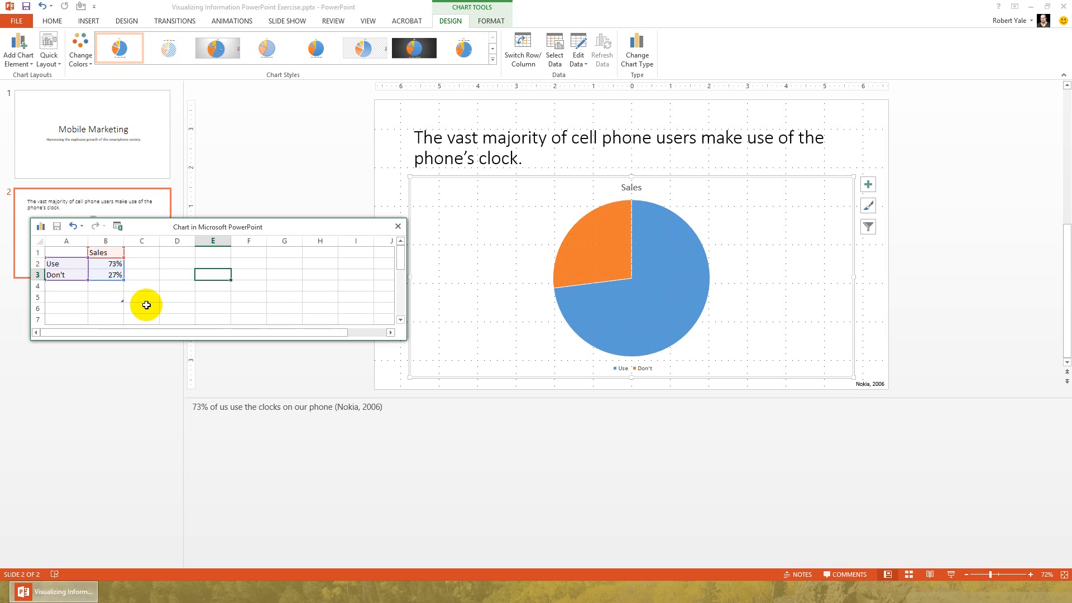
{"action": "left_click_drag", "start_coordinate": [123, 280], "coordinate": [123, 313]}
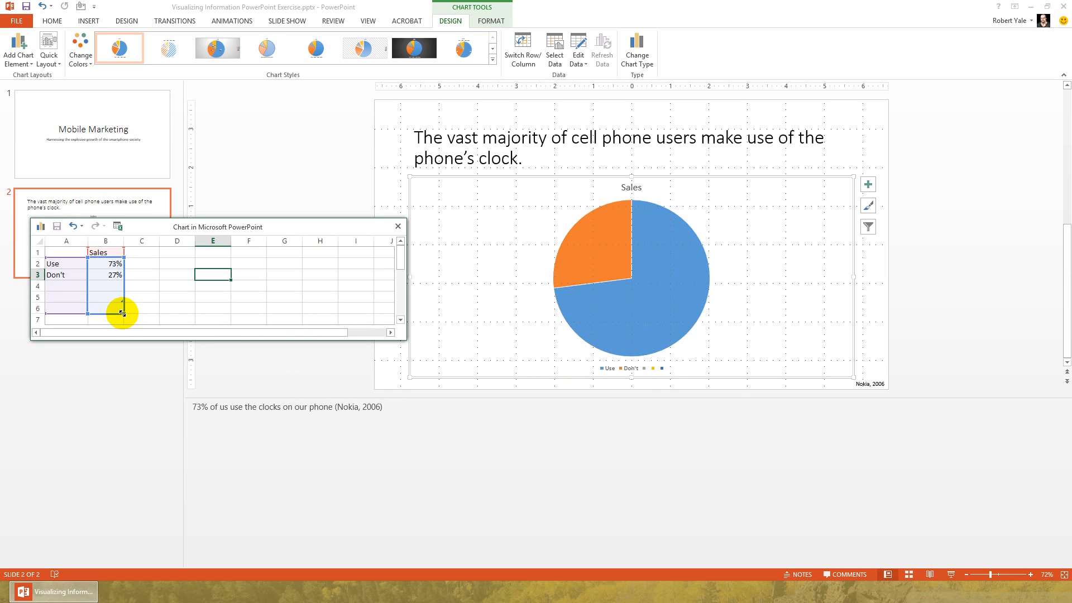
{"action": "left_click_drag", "start_coordinate": [123, 313], "coordinate": [124, 280]}
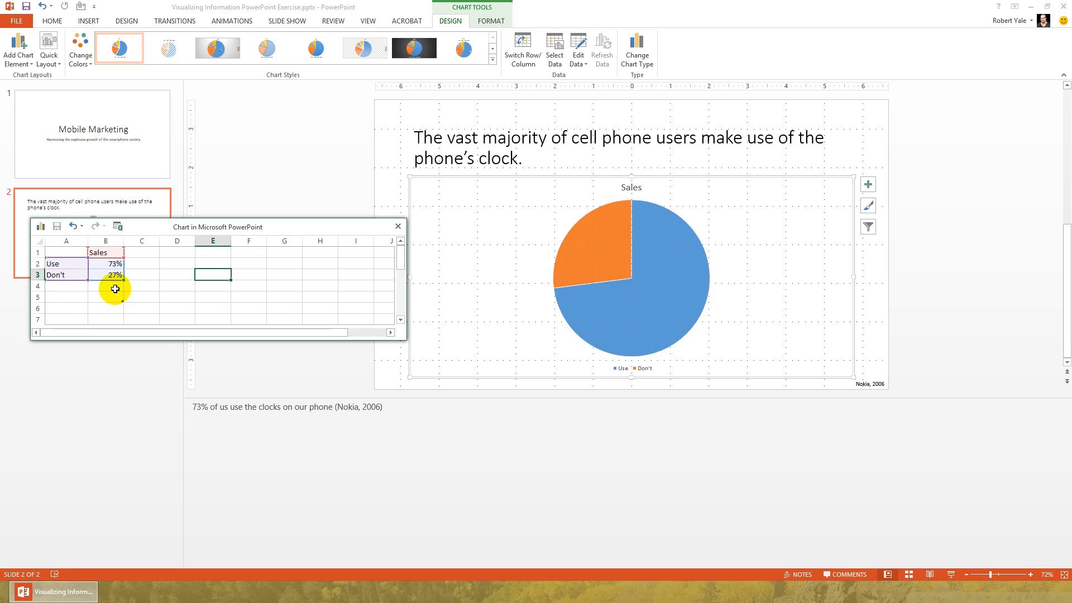
Clear the Sales series heading in cell B1 and close the chart's data sheet.
{"action": "left_click", "coordinate": [103, 252]}
{"action": "key", "text": "Delete"}
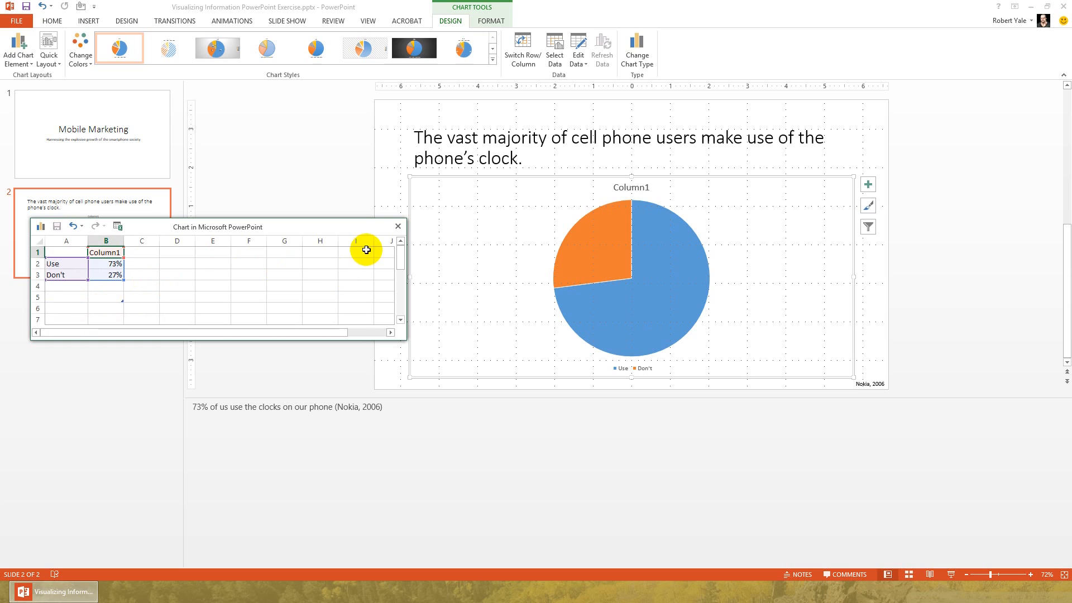
{"action": "left_click_drag", "start_coordinate": [314, 226], "coordinate": [329, 240]}
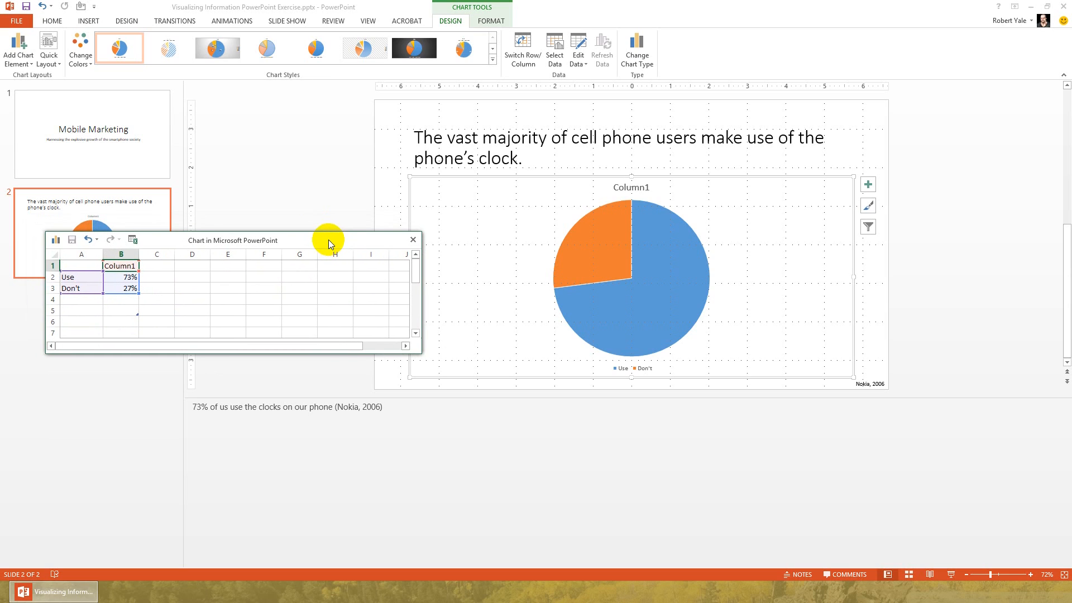
{"action": "left_click", "coordinate": [413, 240]}
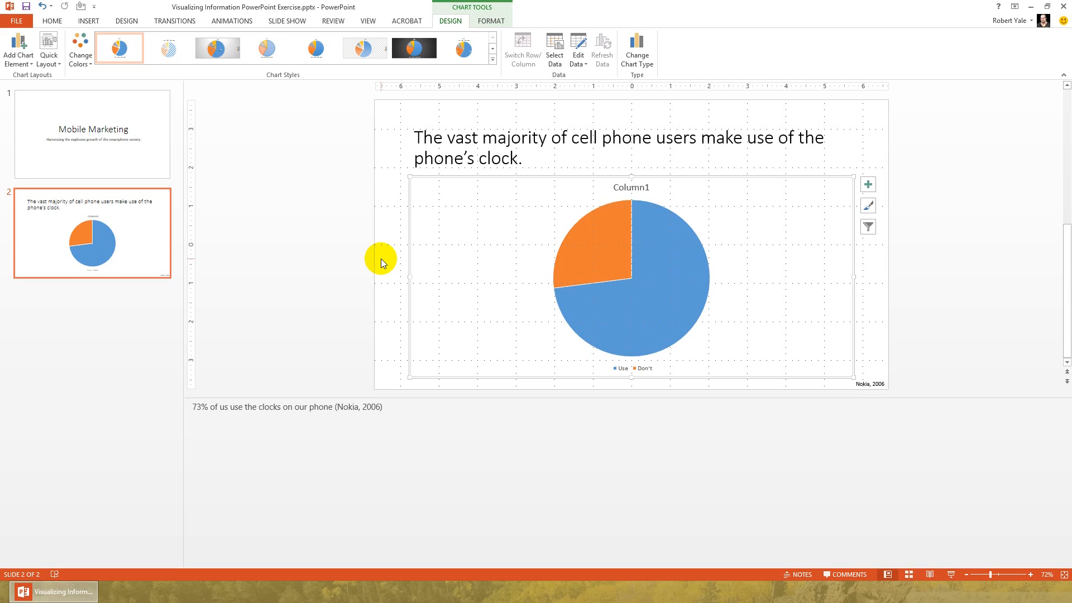
Delete the pie chart's legend and add data labels to its slices.
{"action": "left_click", "coordinate": [644, 373]}
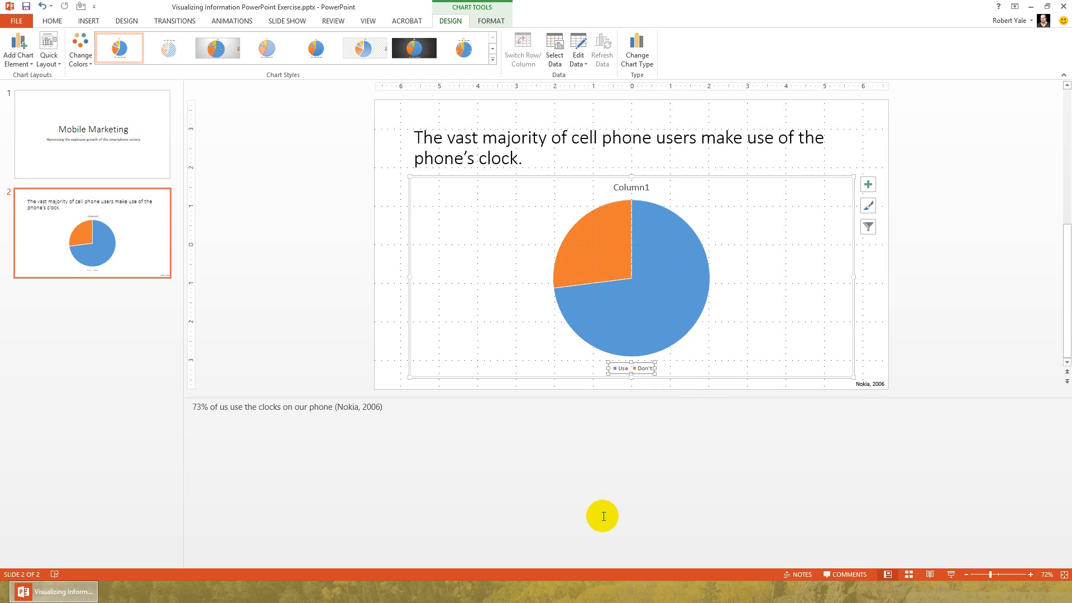
{"action": "key", "text": "Delete"}
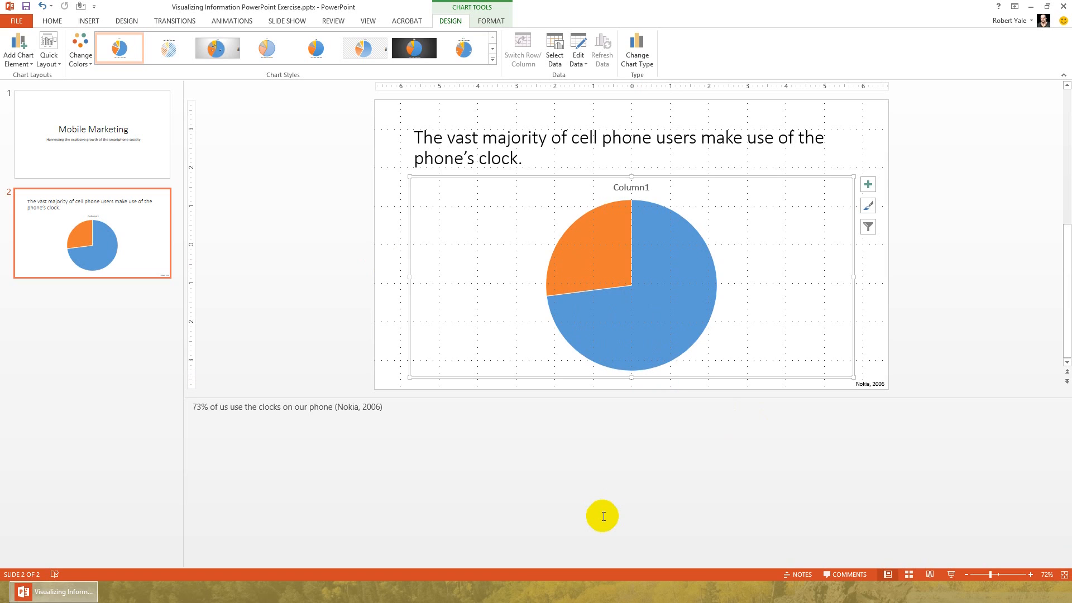
{"action": "mouse_move", "coordinate": [676, 318]}
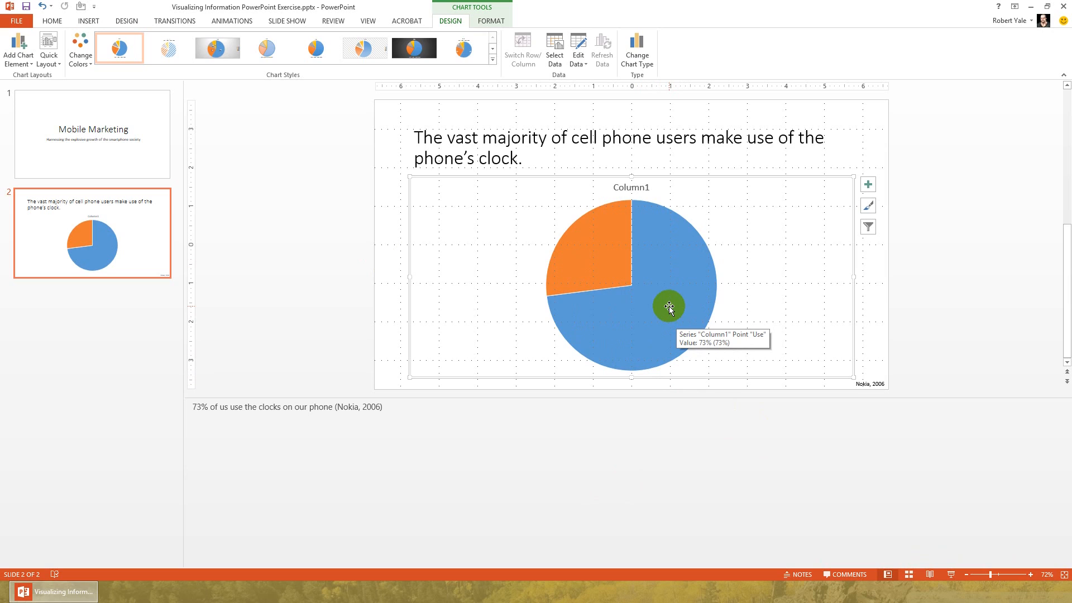
{"action": "right_click", "coordinate": [669, 307]}
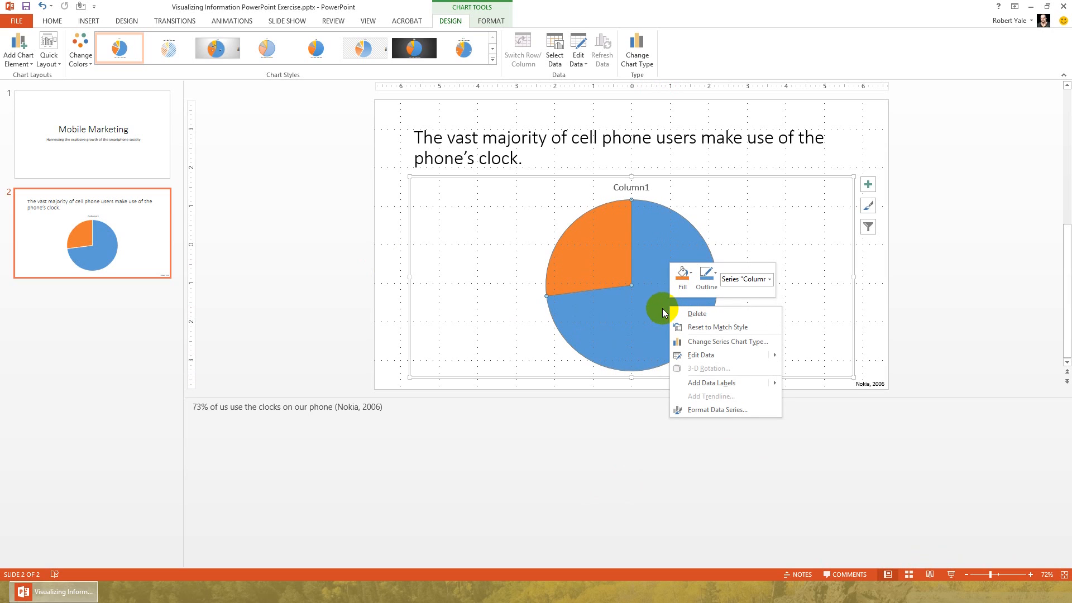
{"action": "mouse_move", "coordinate": [726, 382]}
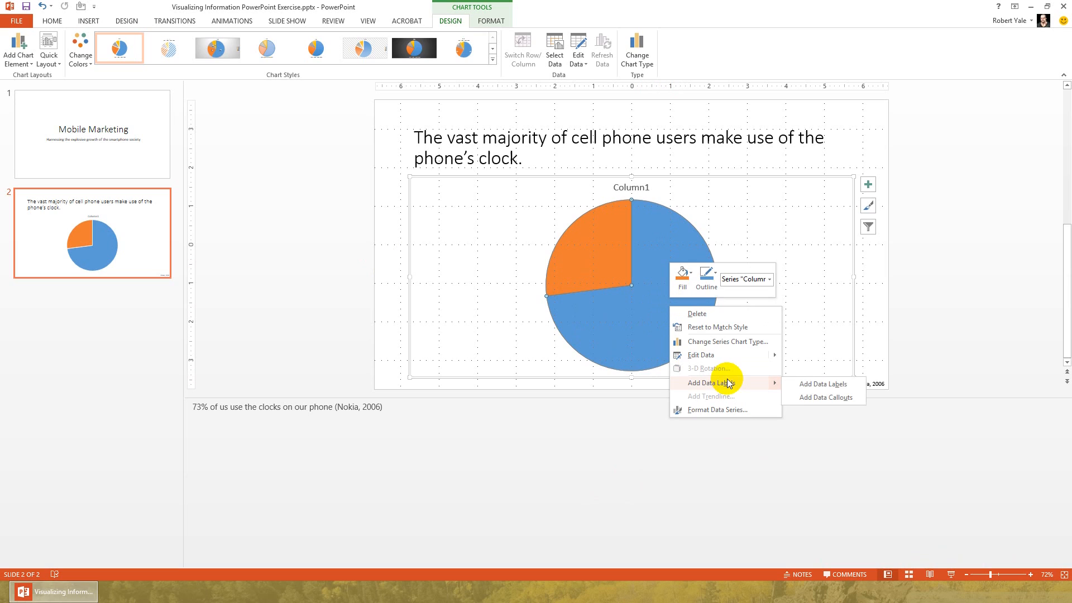
{"action": "left_click", "coordinate": [798, 385]}
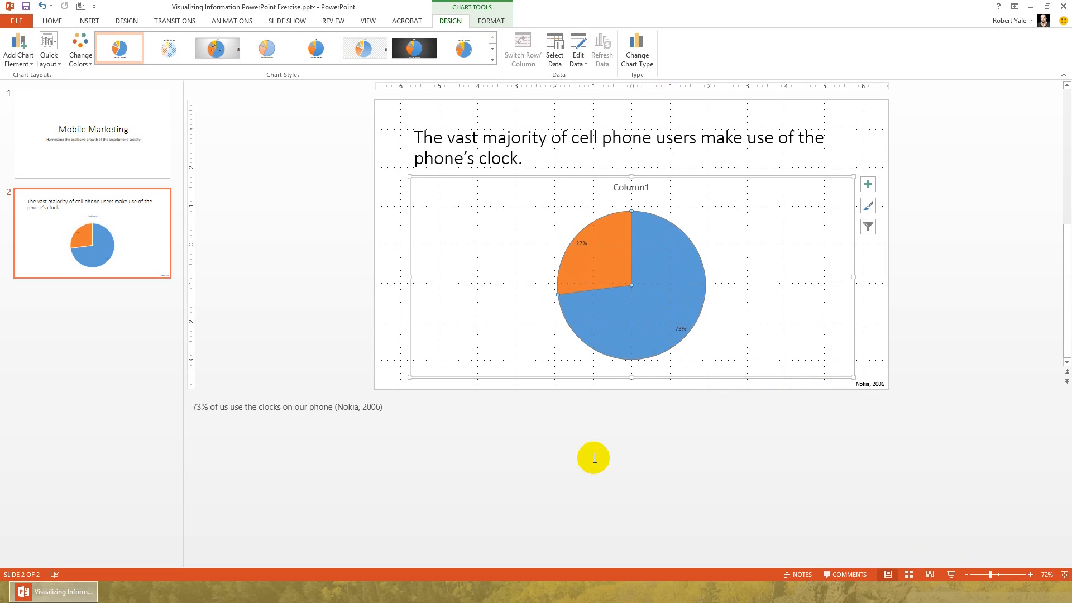
{"action": "left_click", "coordinate": [583, 244]}
{"action": "left_click", "coordinate": [606, 258]}
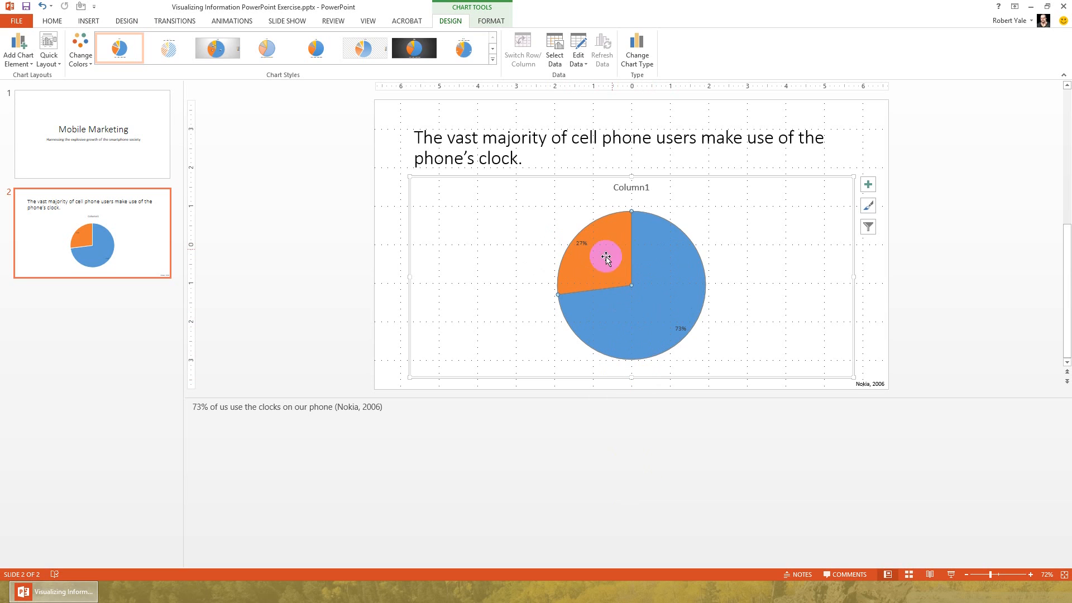
{"action": "left_click", "coordinate": [574, 235]}
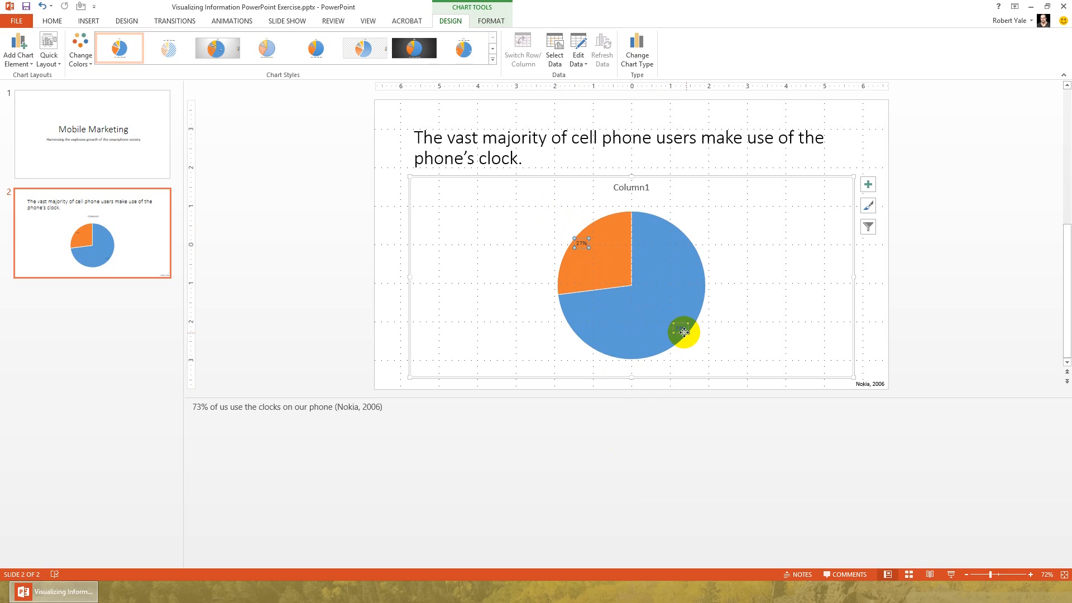
{"action": "left_click", "coordinate": [610, 318]}
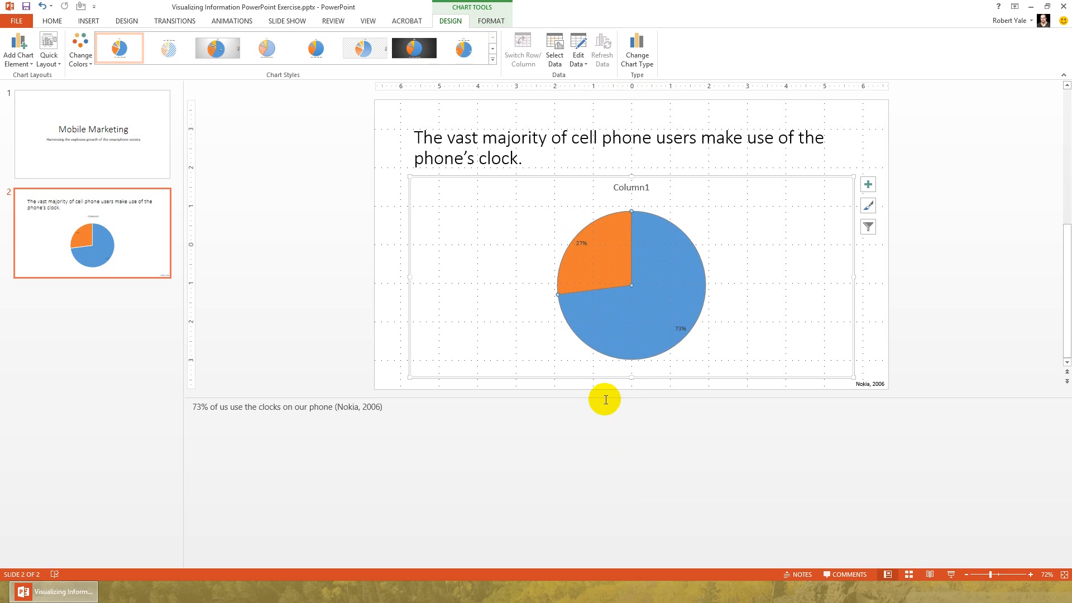
{"action": "left_click", "coordinate": [654, 270]}
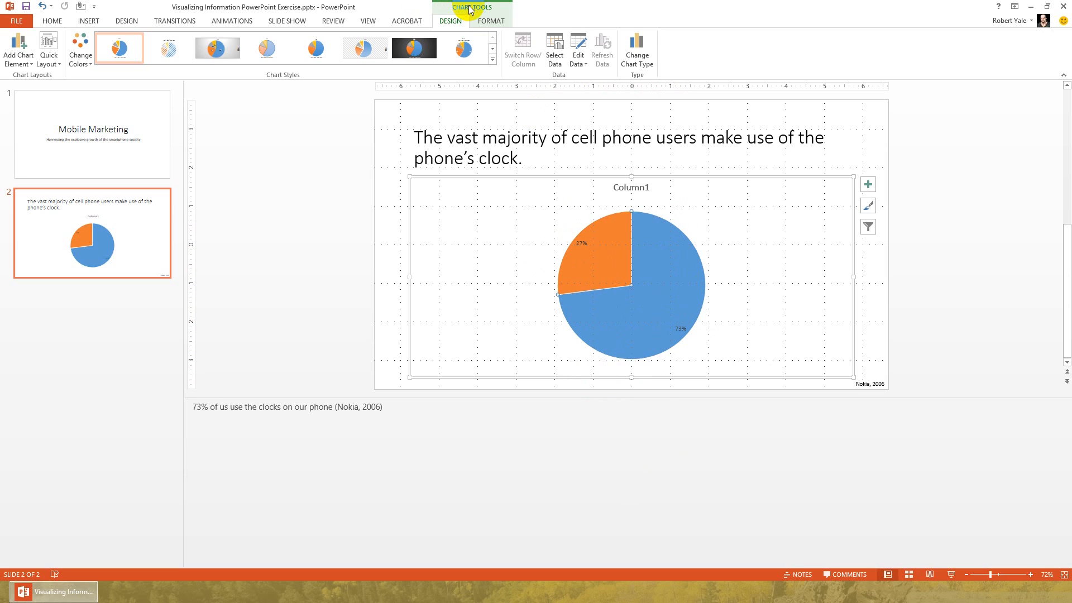
{"action": "left_click", "coordinate": [489, 18]}
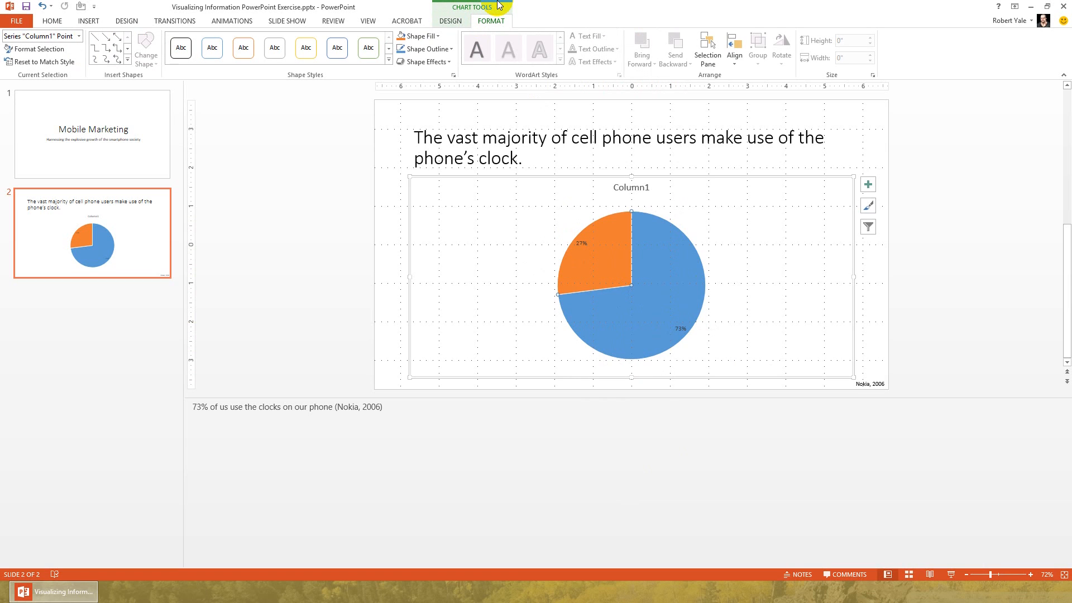
{"action": "left_click", "coordinate": [450, 21]}
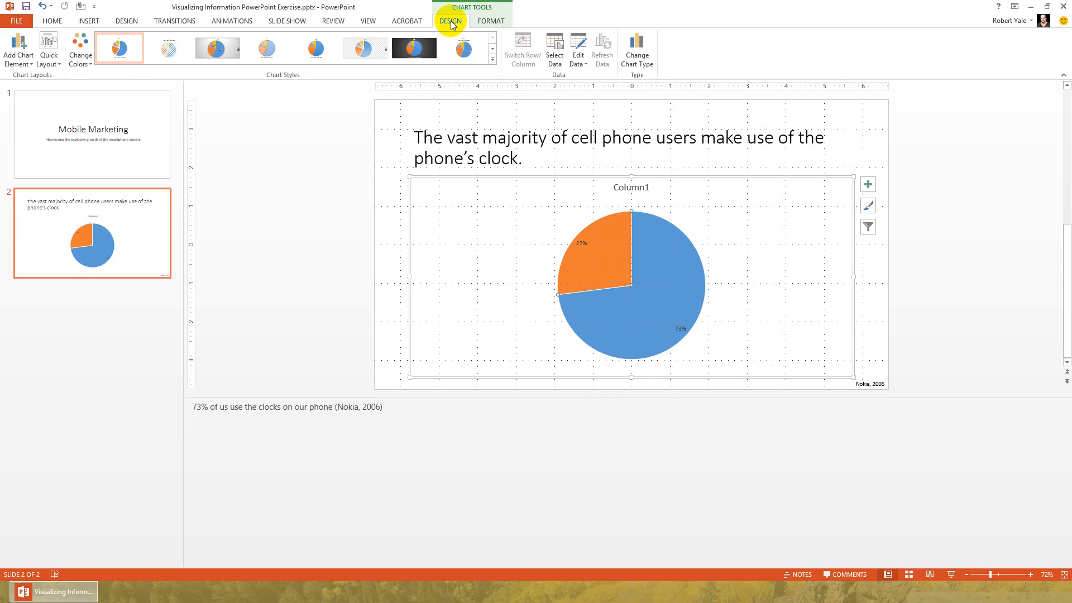
{"action": "left_click", "coordinate": [493, 48]}
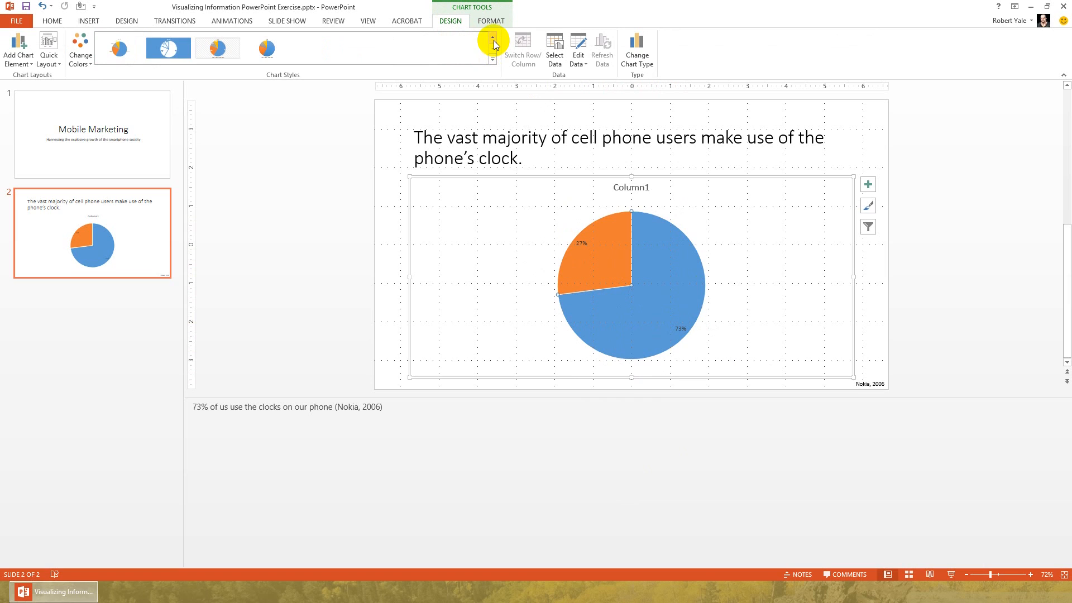
{"action": "left_click", "coordinate": [493, 38]}
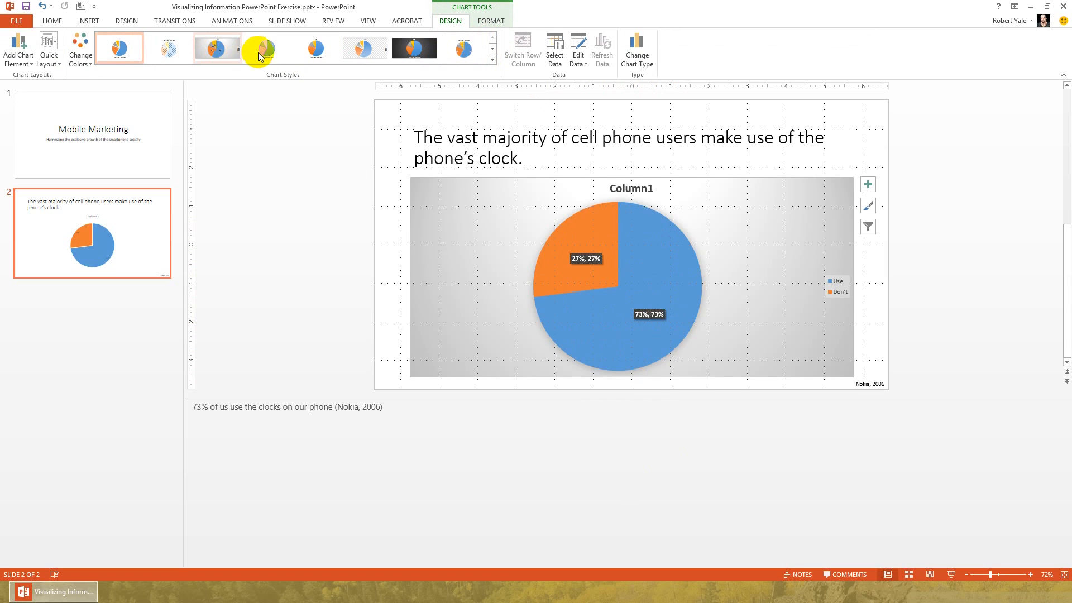
{"action": "left_click", "coordinate": [123, 53]}
Recolor the pie chart with the monochromatic dark blue palette.
{"action": "left_click", "coordinate": [82, 54]}
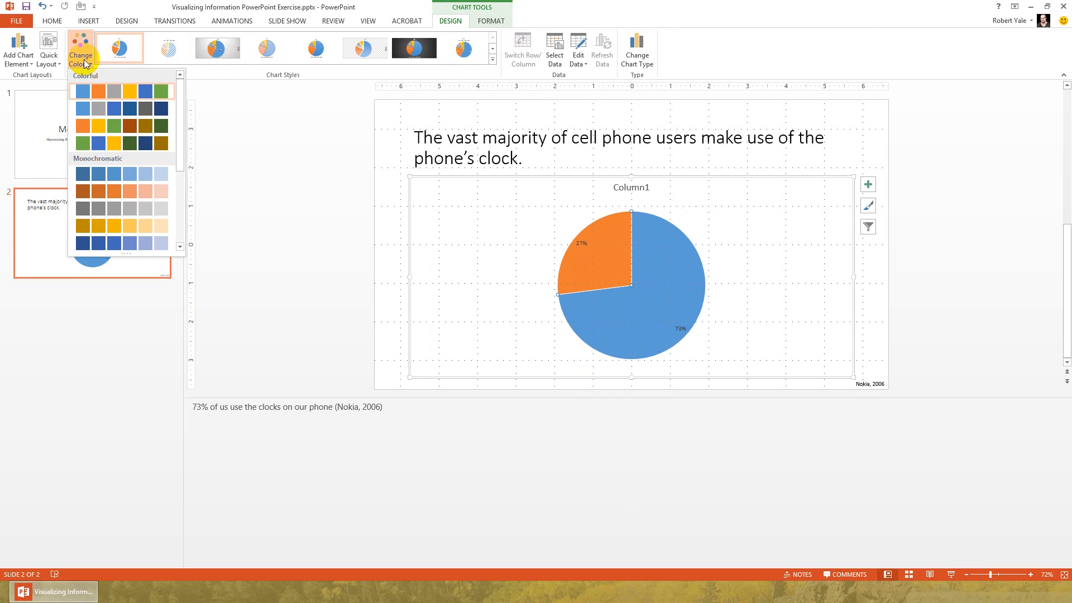
{"action": "left_click", "coordinate": [98, 191]}
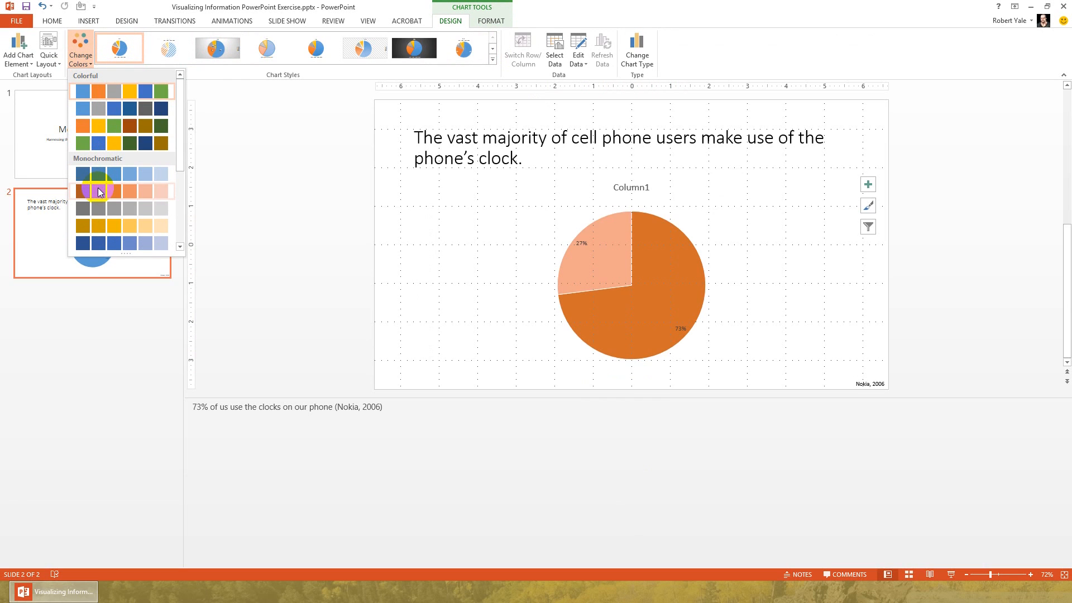
{"action": "left_click", "coordinate": [106, 245]}
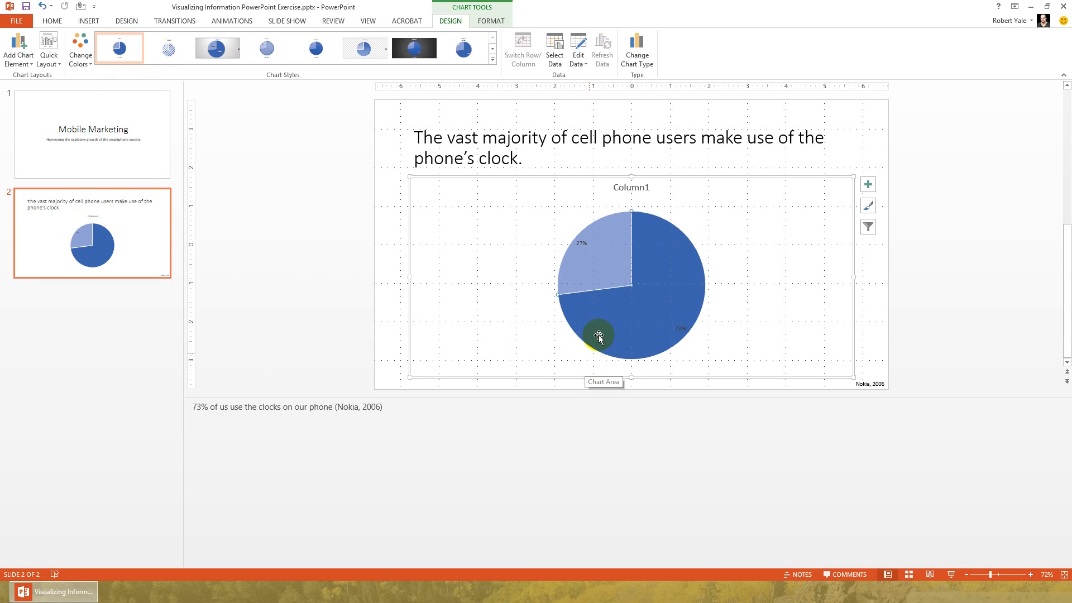
Change the font color of the pie chart's data labels to white.
{"action": "left_click", "coordinate": [680, 329]}
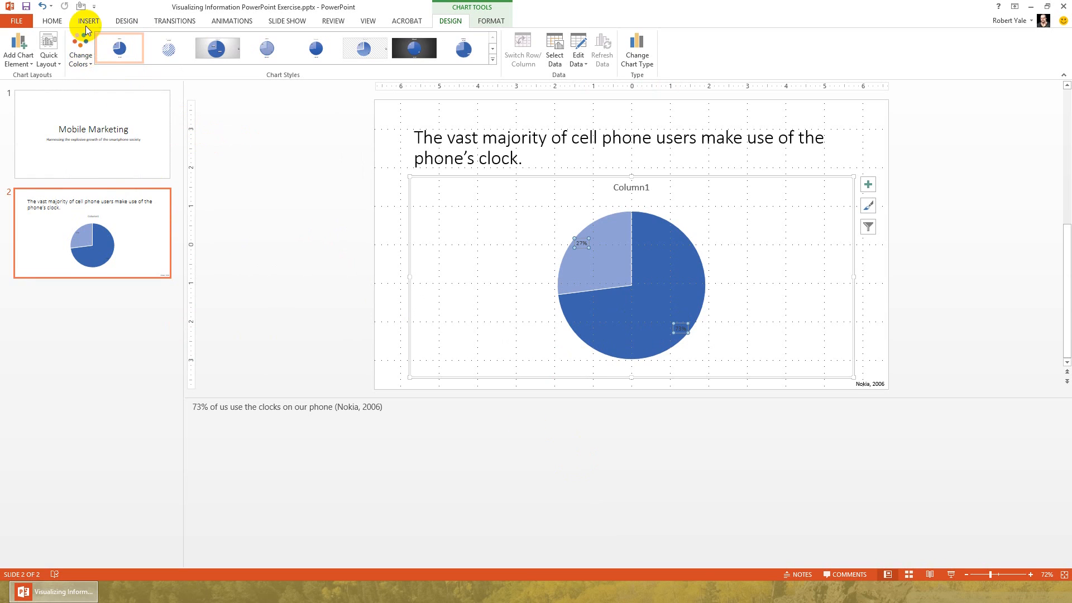
{"action": "left_click", "coordinate": [53, 21]}
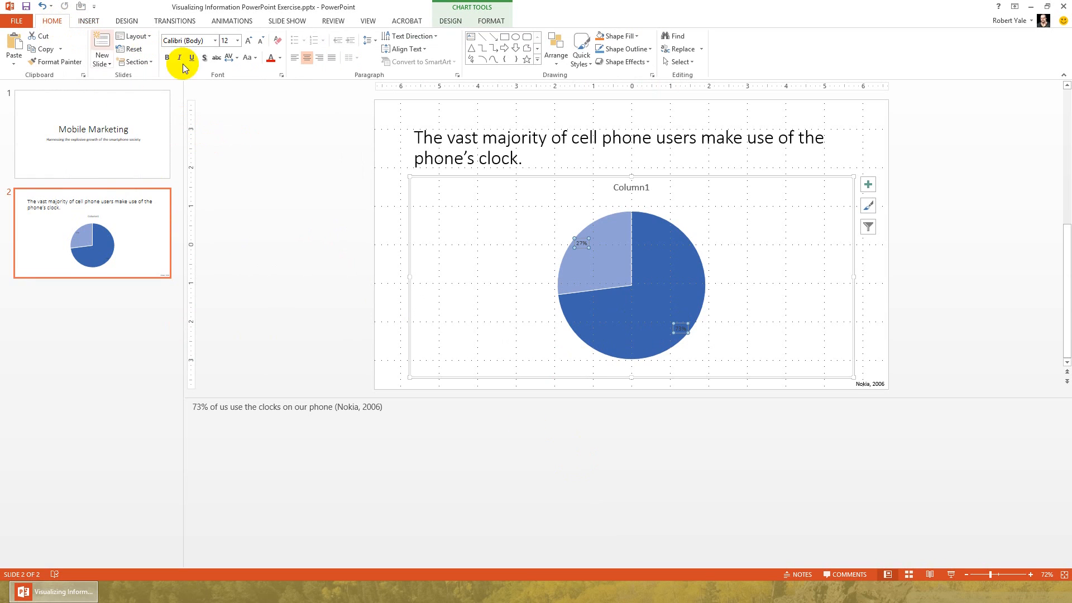
{"action": "left_click", "coordinate": [280, 58]}
{"action": "left_click", "coordinate": [272, 83]}
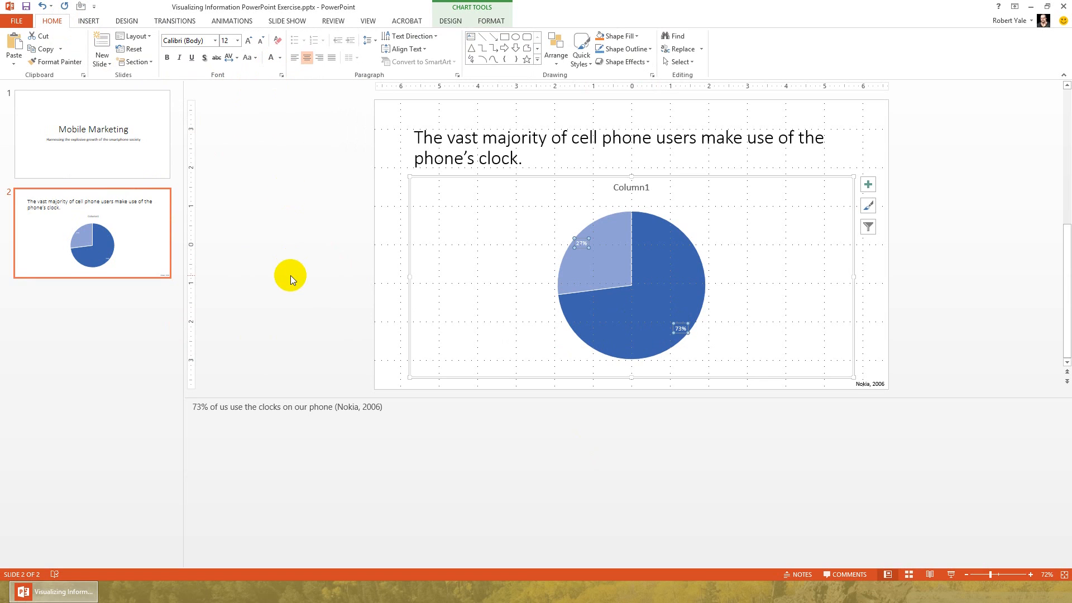
Enlarge the pie chart's data labels to 40 pt and make them bold with a text shadow.
{"action": "left_click", "coordinate": [249, 41]}
{"action": "left_click", "coordinate": [249, 40]}
{"action": "left_click", "coordinate": [249, 41]}
{"action": "left_click", "coordinate": [249, 41]}
{"action": "left_click", "coordinate": [249, 41]}
{"action": "left_click", "coordinate": [249, 41]}
{"action": "left_click", "coordinate": [249, 41]}
{"action": "left_click", "coordinate": [249, 41]}
{"action": "left_click", "coordinate": [249, 40]}
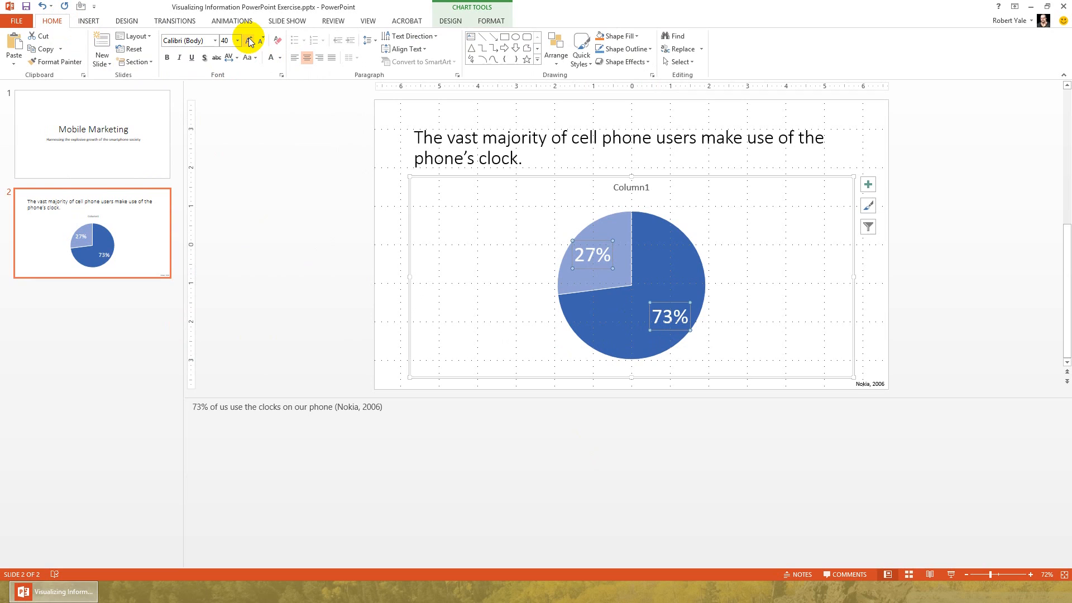
{"action": "left_click", "coordinate": [205, 57]}
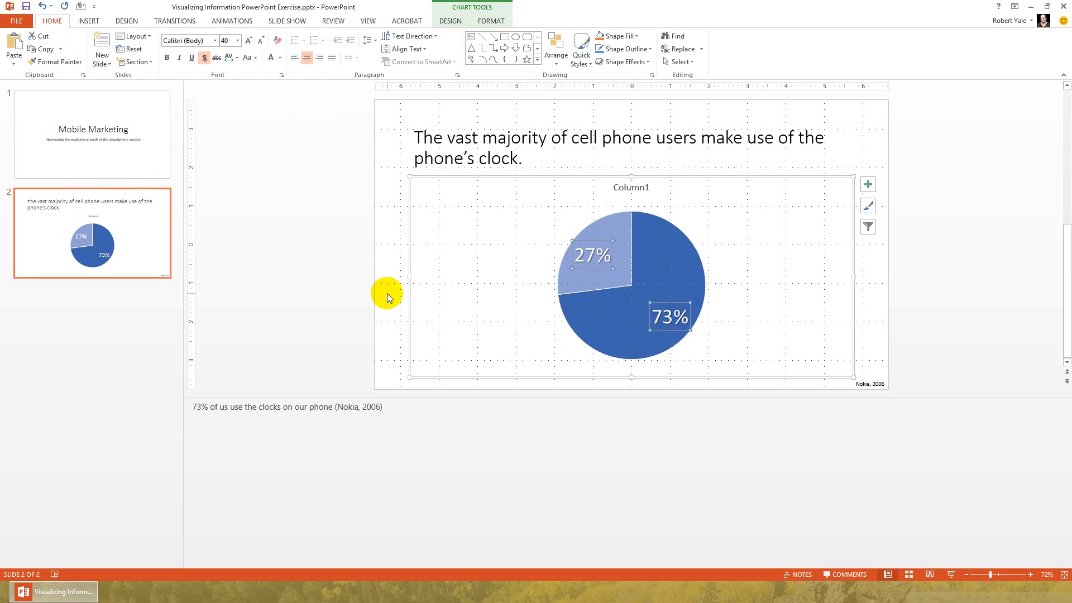
{"action": "left_click", "coordinate": [168, 58]}
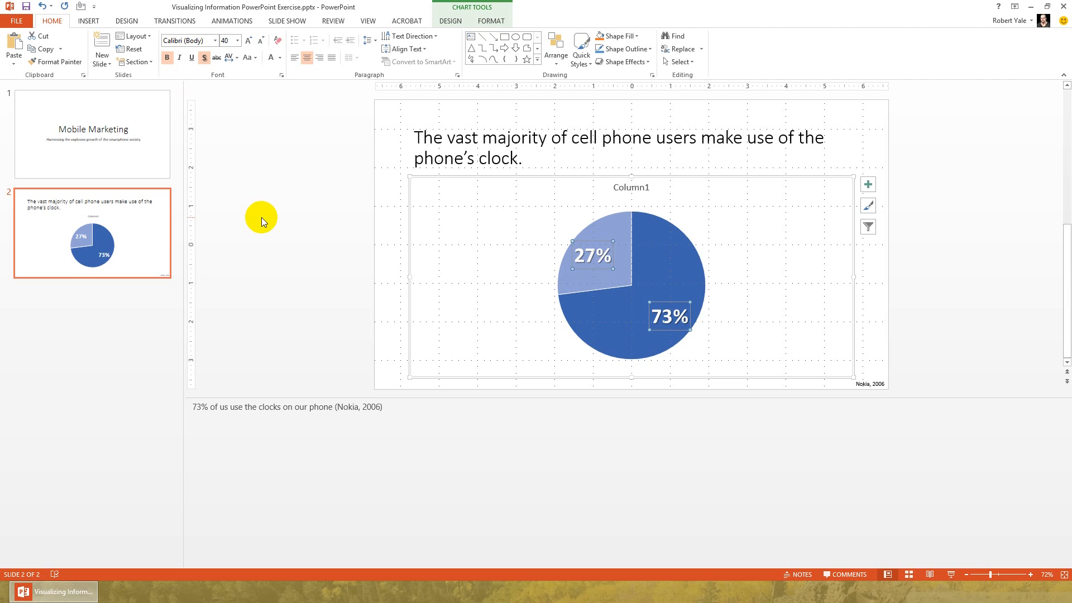
Delete the pie chart's Column1 title.
{"action": "left_click", "coordinate": [633, 187]}
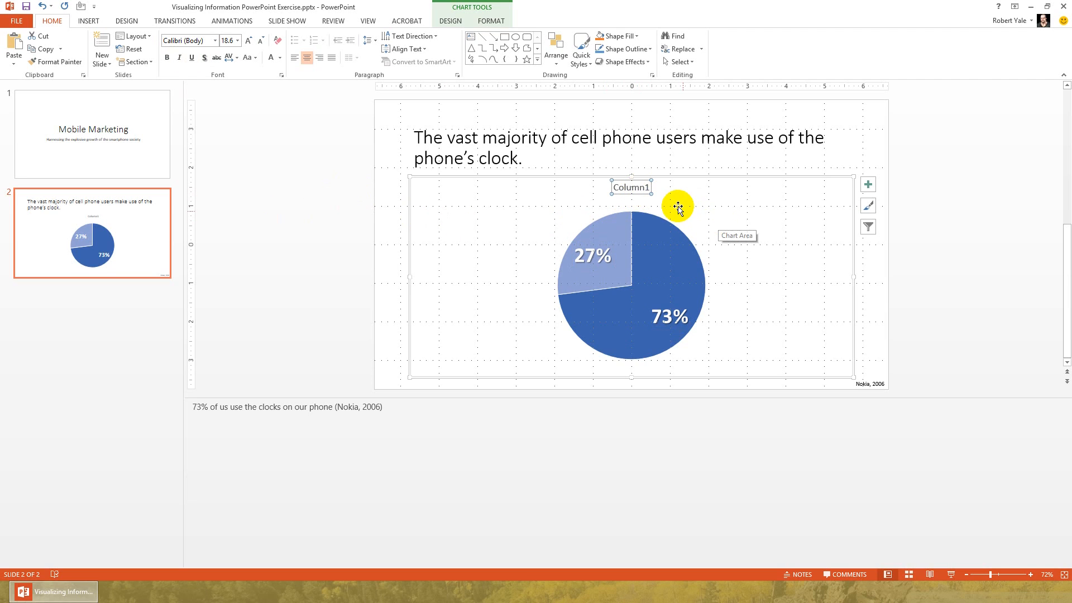
{"action": "key", "text": "Delete"}
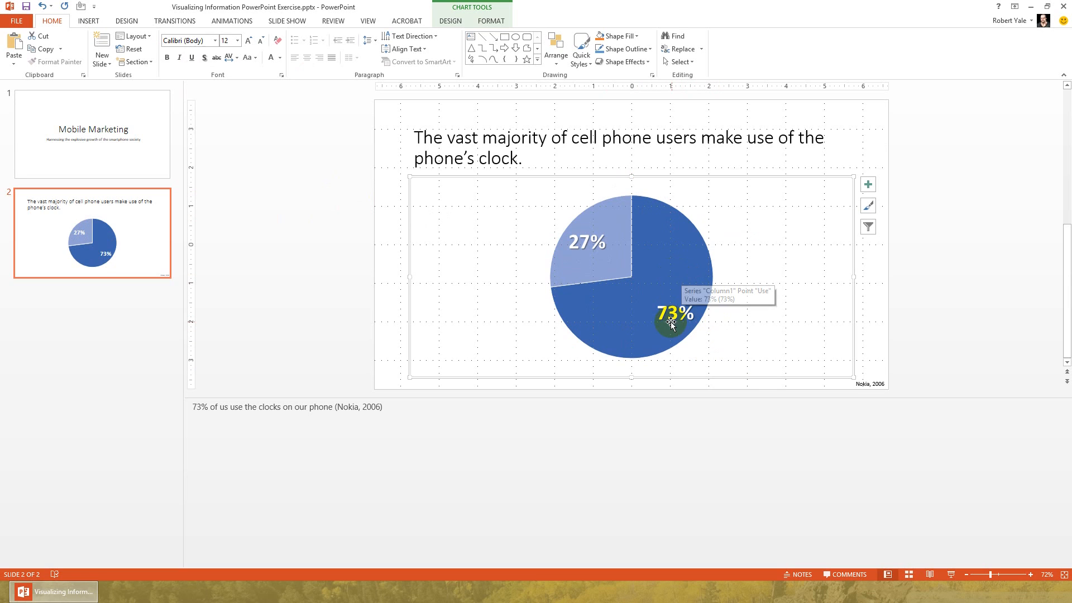
Format the pie's data labels to show the category name together with the value, without series name or percentage.
{"action": "left_click", "coordinate": [672, 272]}
{"action": "right_click", "coordinate": [677, 272]}
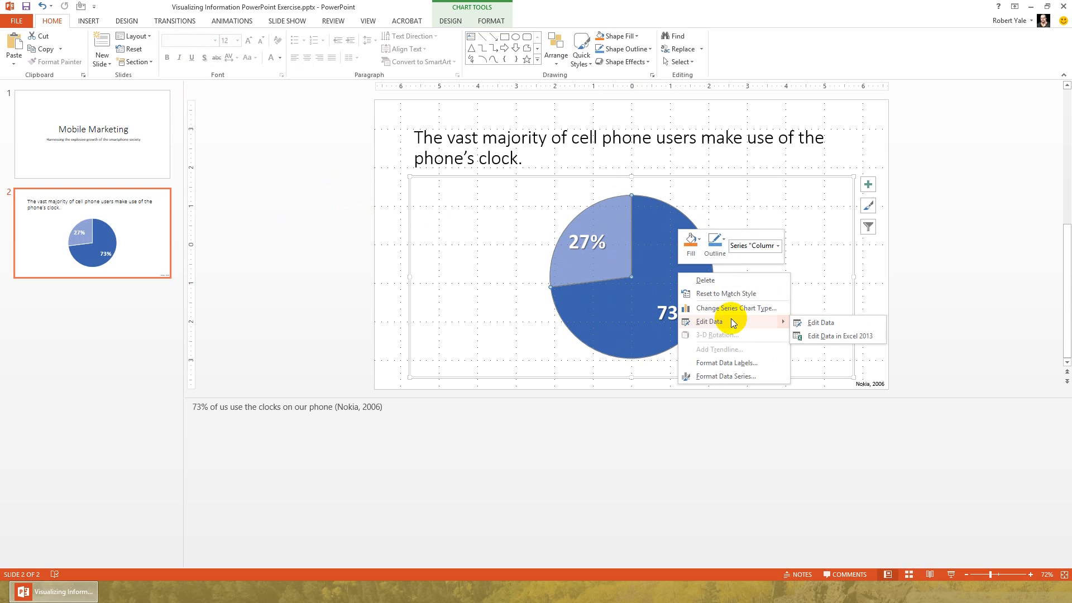
{"action": "left_click", "coordinate": [731, 363]}
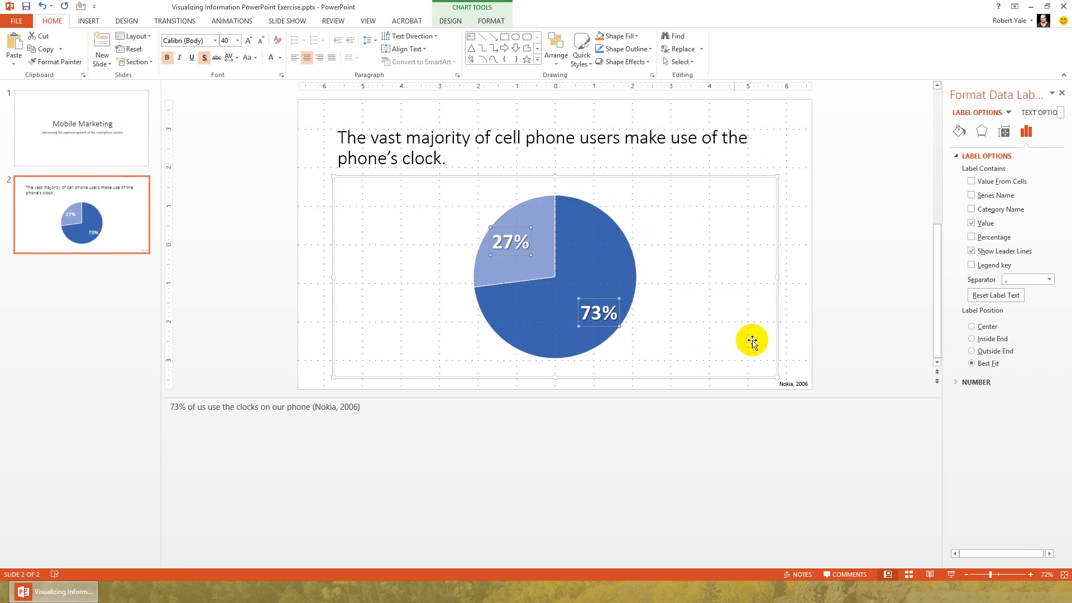
{"action": "left_click", "coordinate": [974, 196]}
{"action": "left_click", "coordinate": [974, 196]}
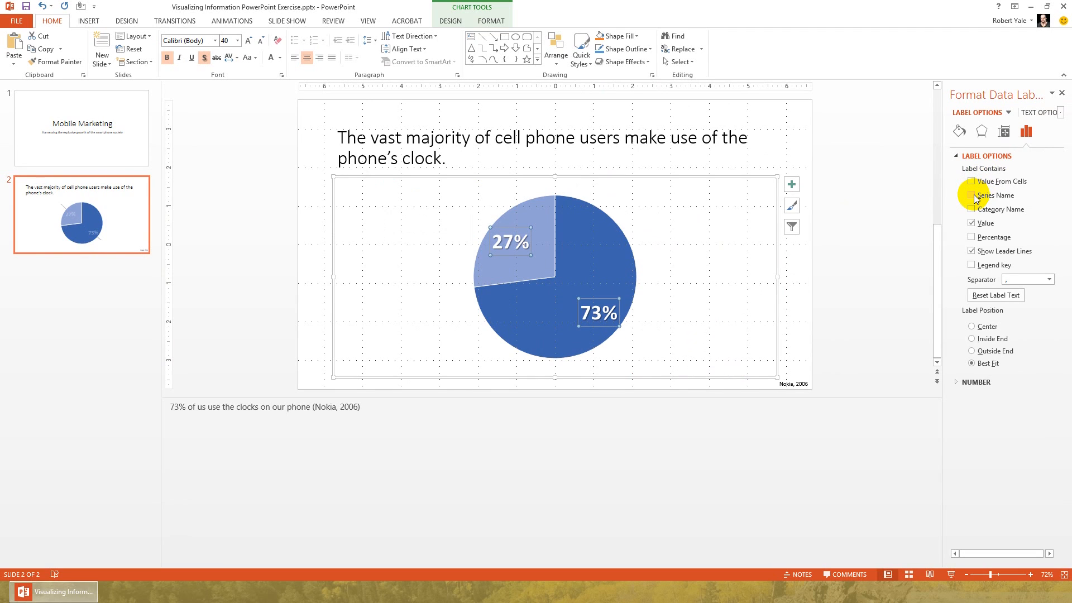
{"action": "left_click", "coordinate": [972, 210]}
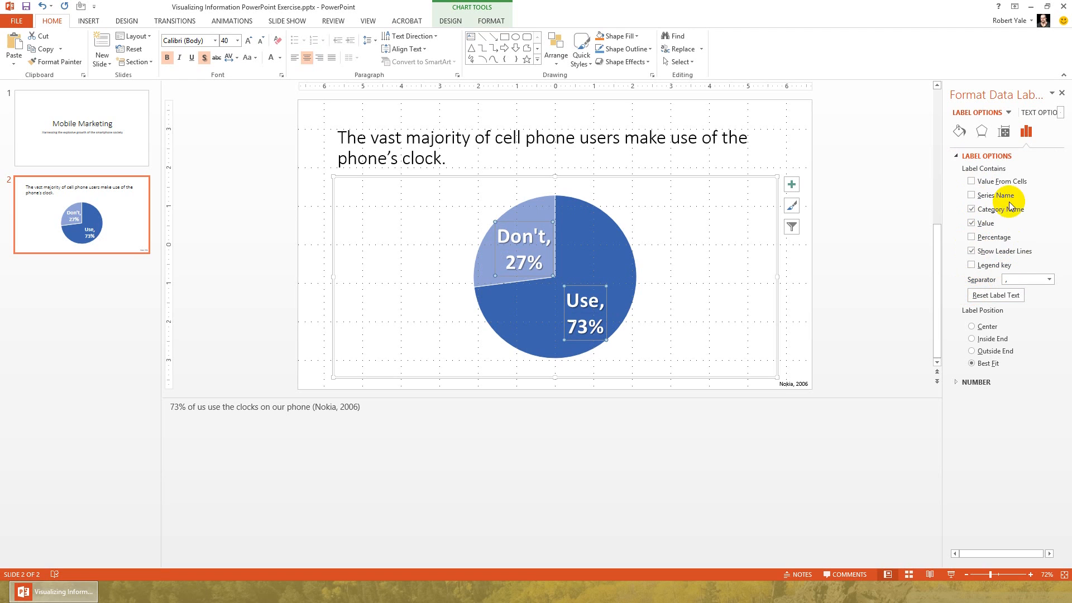
{"action": "left_click", "coordinate": [972, 239]}
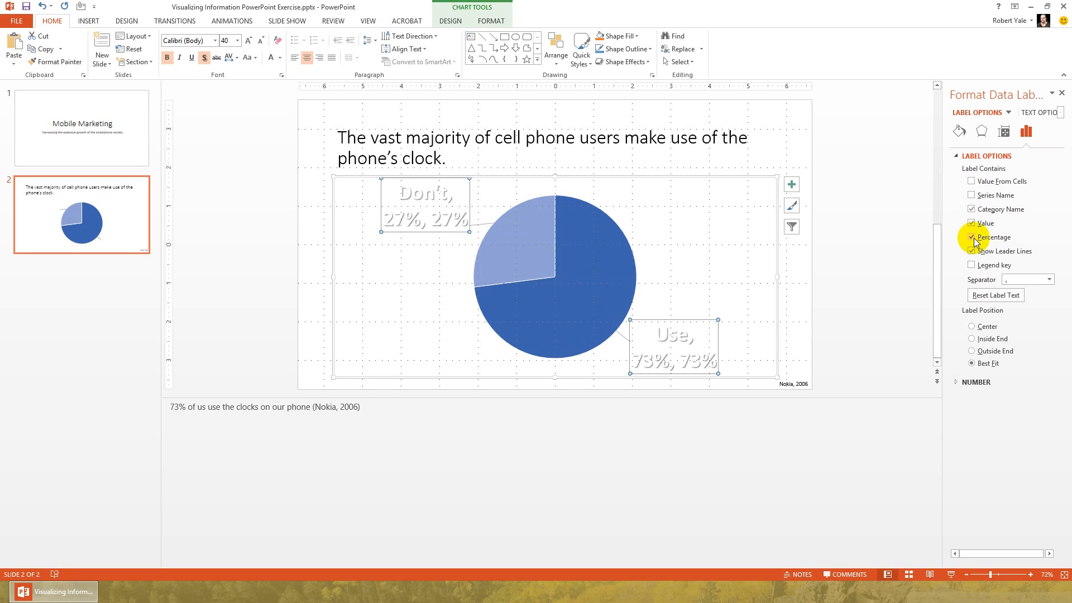
{"action": "left_click", "coordinate": [973, 240]}
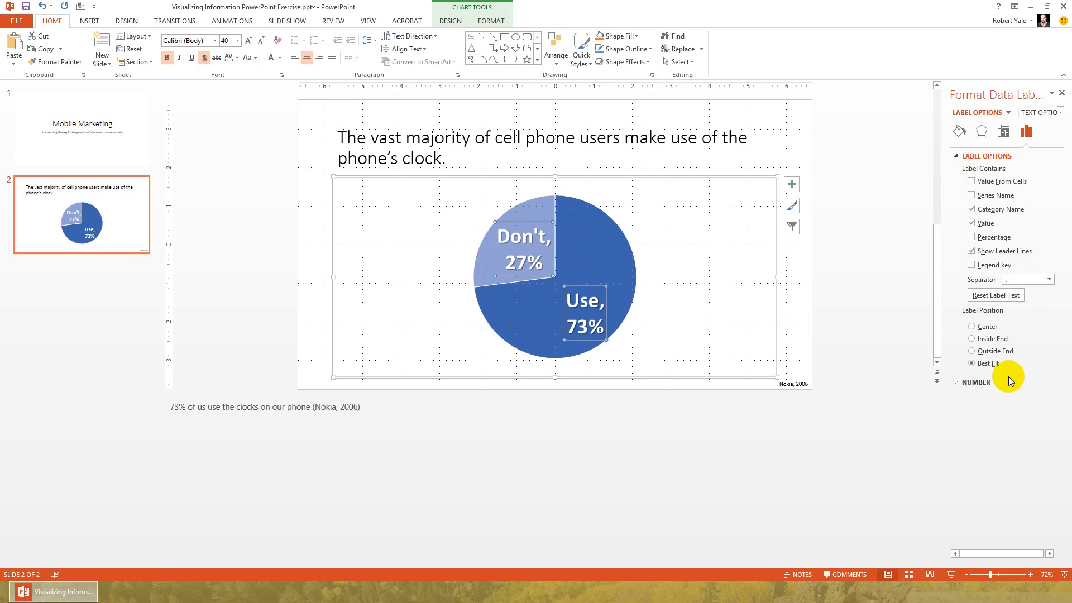
Try the Outside End, Inside End and Center positions for the pie chart's data labels.
{"action": "left_click", "coordinate": [973, 352]}
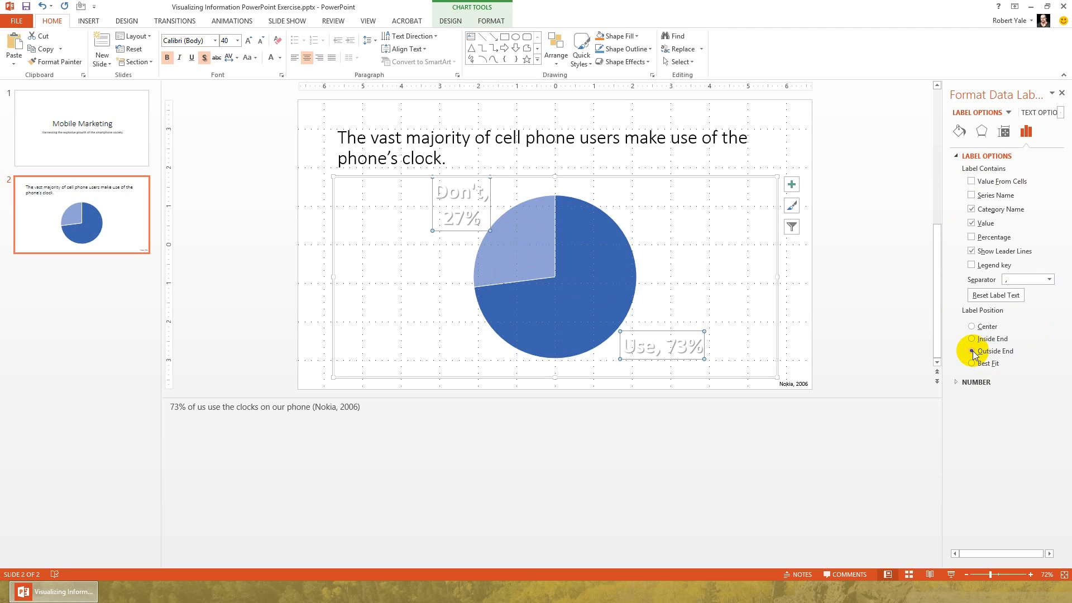
{"action": "left_click", "coordinate": [972, 340]}
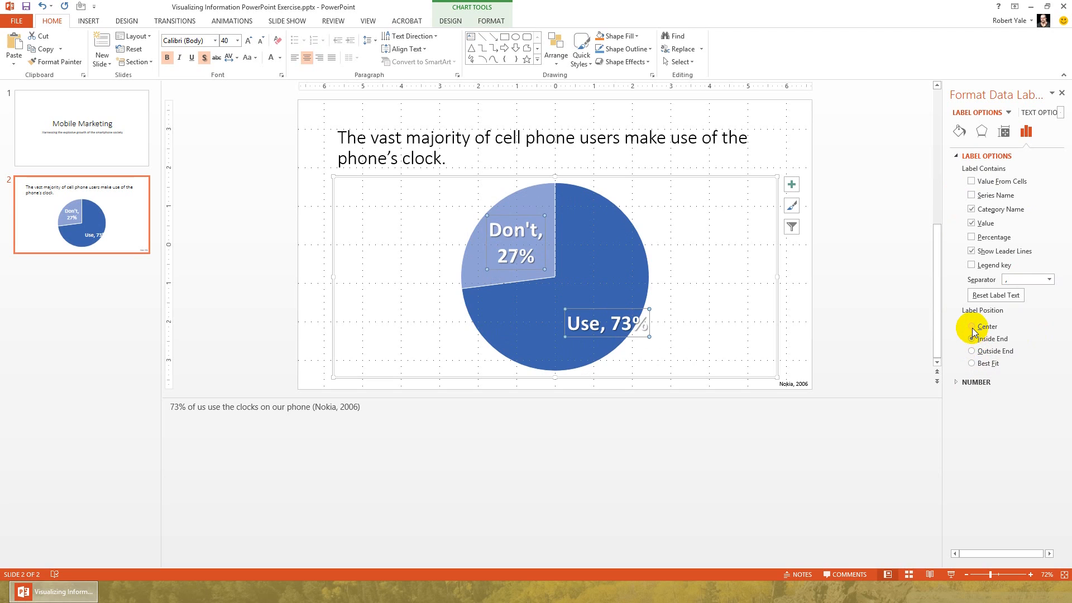
{"action": "left_click", "coordinate": [972, 327]}
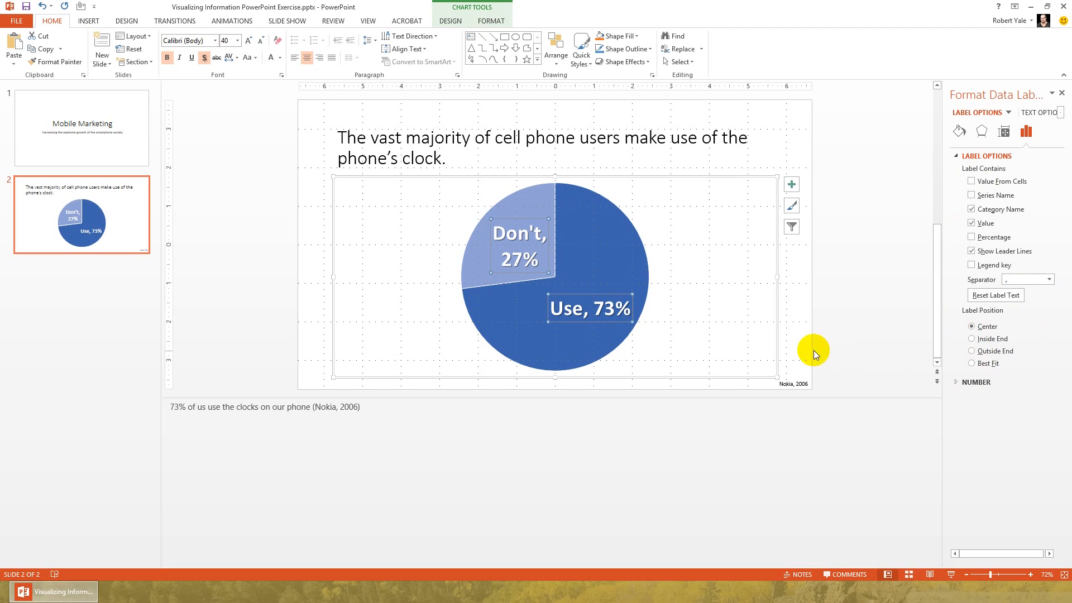
{"action": "left_click", "coordinate": [983, 340]}
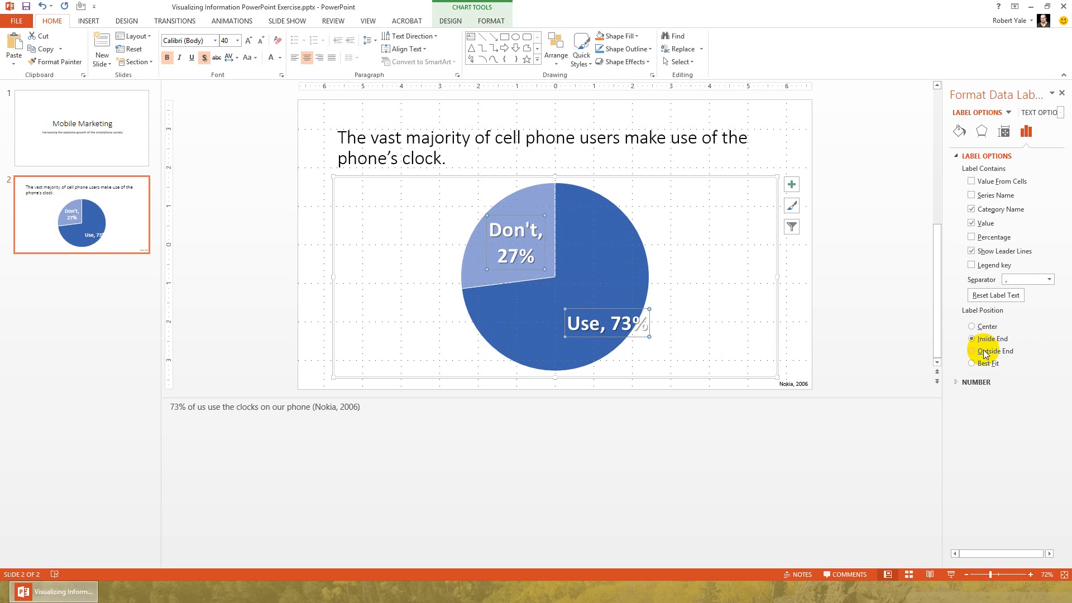
{"action": "left_click", "coordinate": [985, 353]}
{"action": "left_click", "coordinate": [977, 338]}
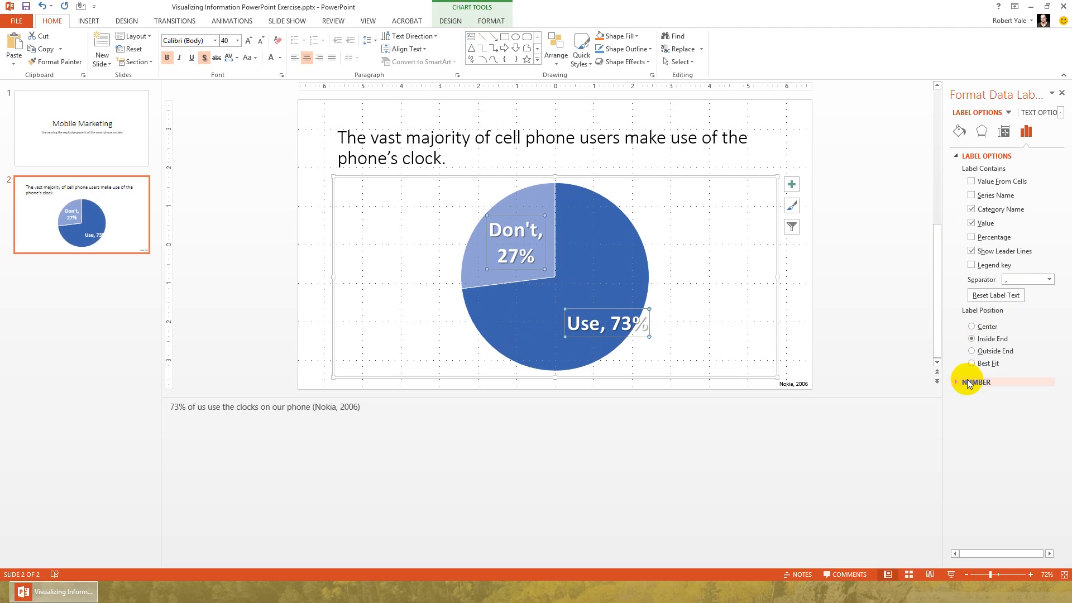
Set the data labels' position to Center, then close the label formatting options and deselect the chart.
{"action": "left_click", "coordinate": [985, 327]}
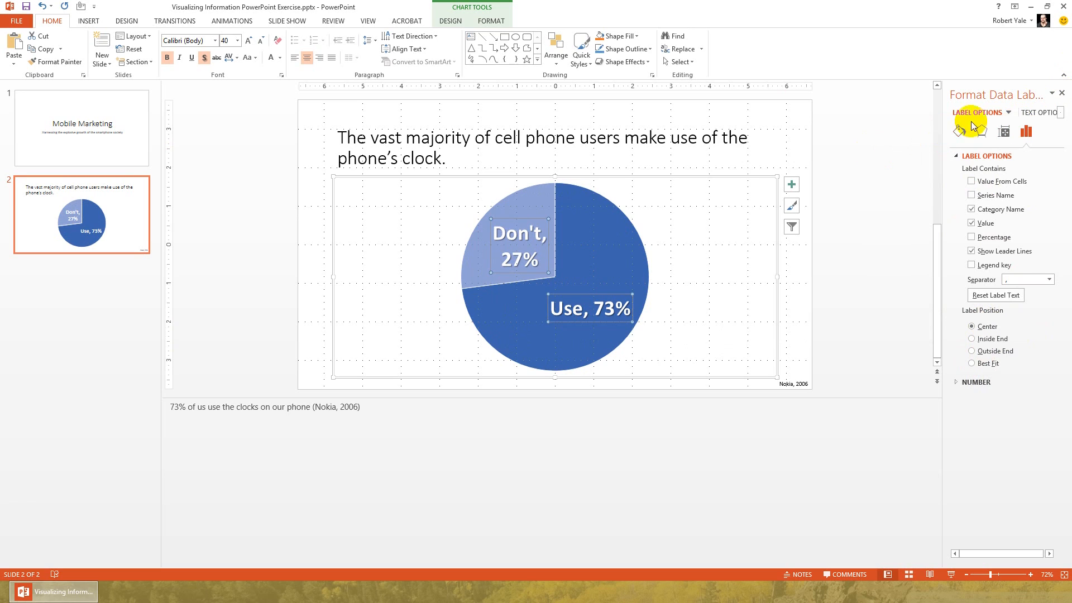
{"action": "left_click", "coordinate": [1061, 94]}
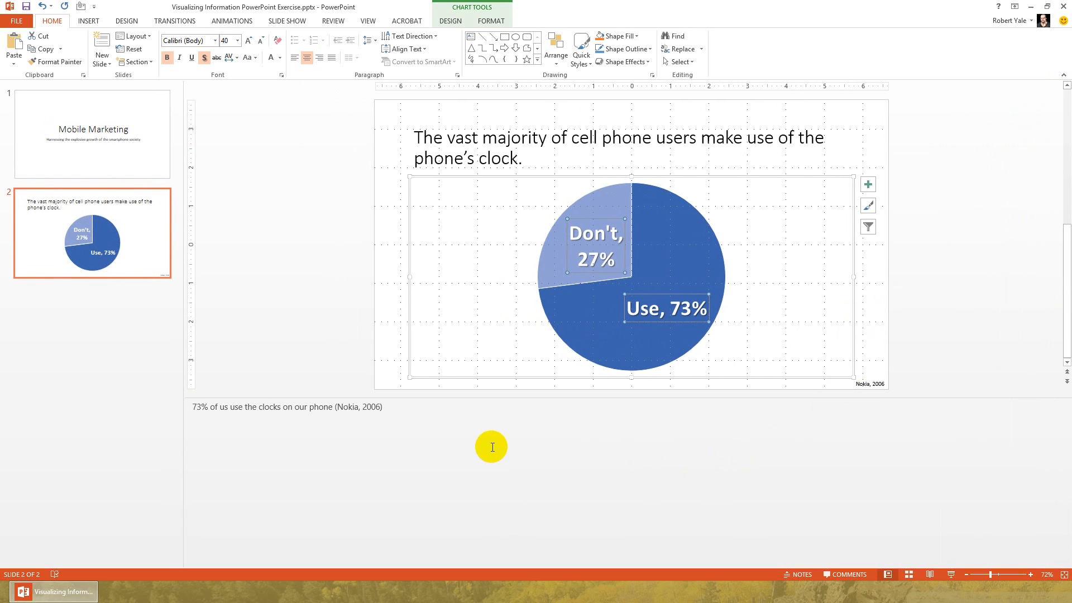
{"action": "left_click", "coordinate": [290, 223]}
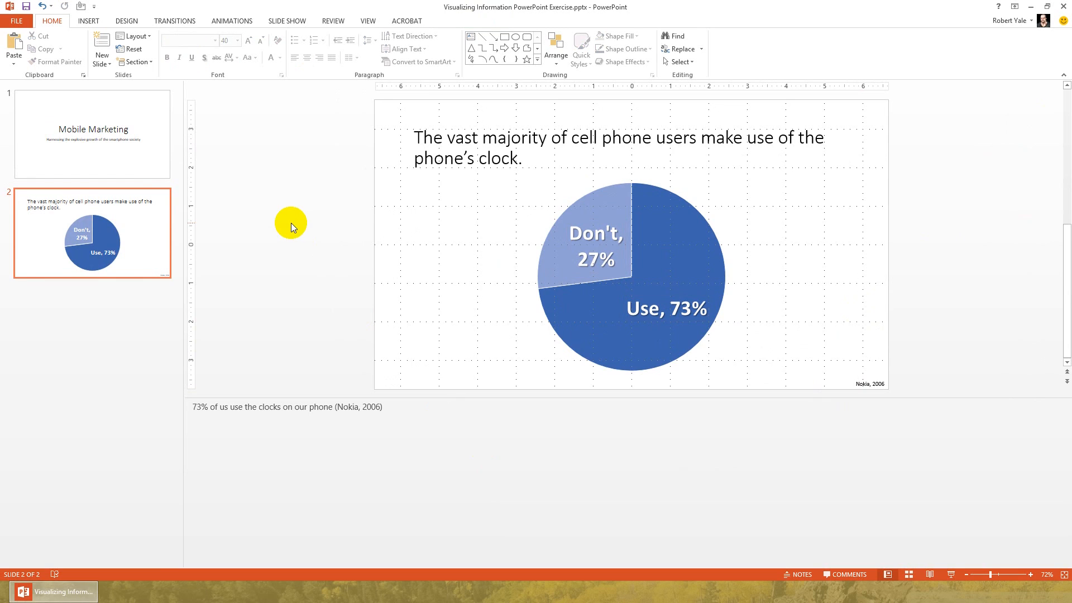